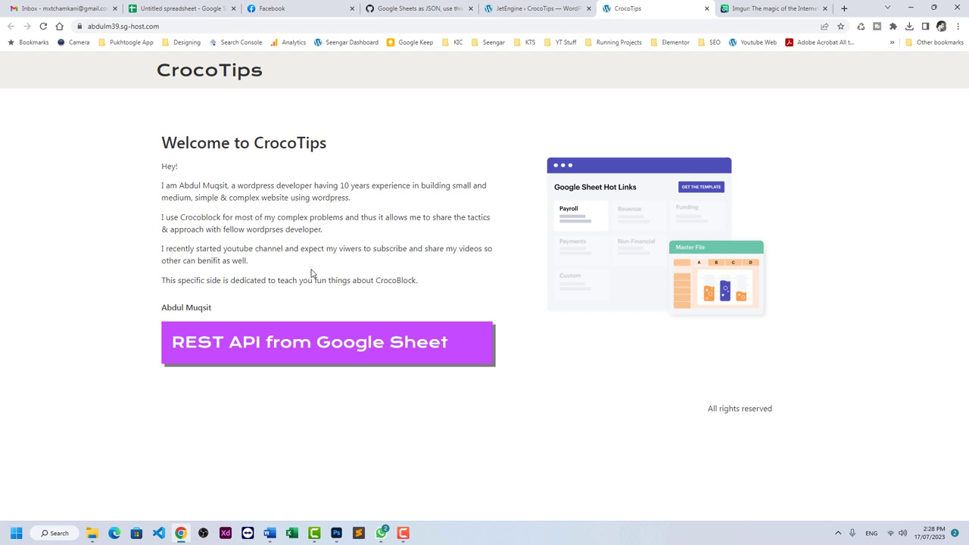
click(329, 15)
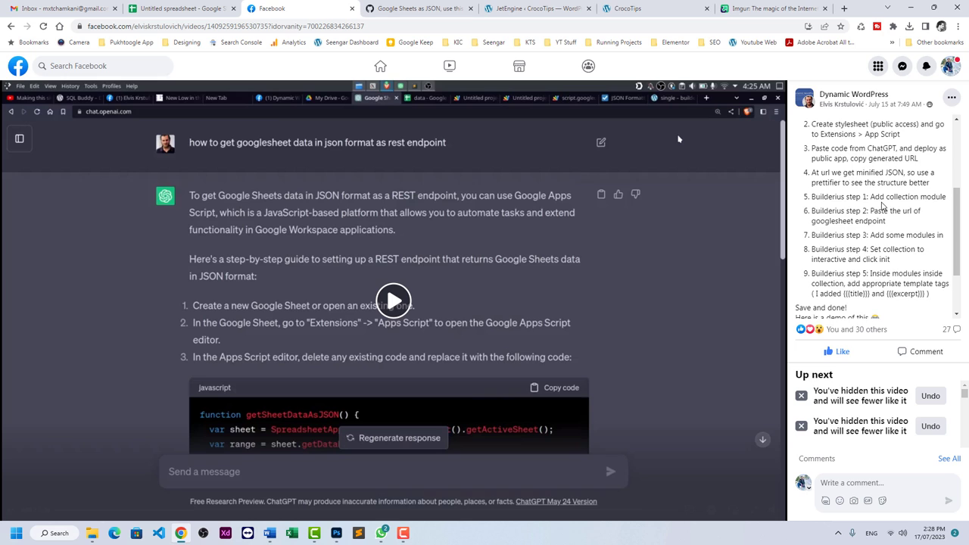
scroll(883, 206, up, 3)
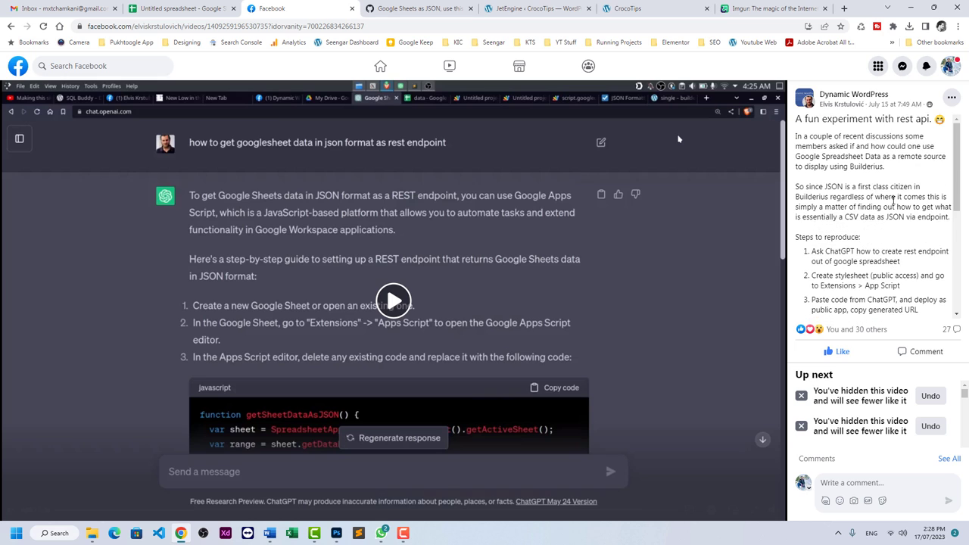
double_click(868, 165)
Clear cell D1 and enter the headers Name, Email and Designition in A1:C1.
click(179, 8)
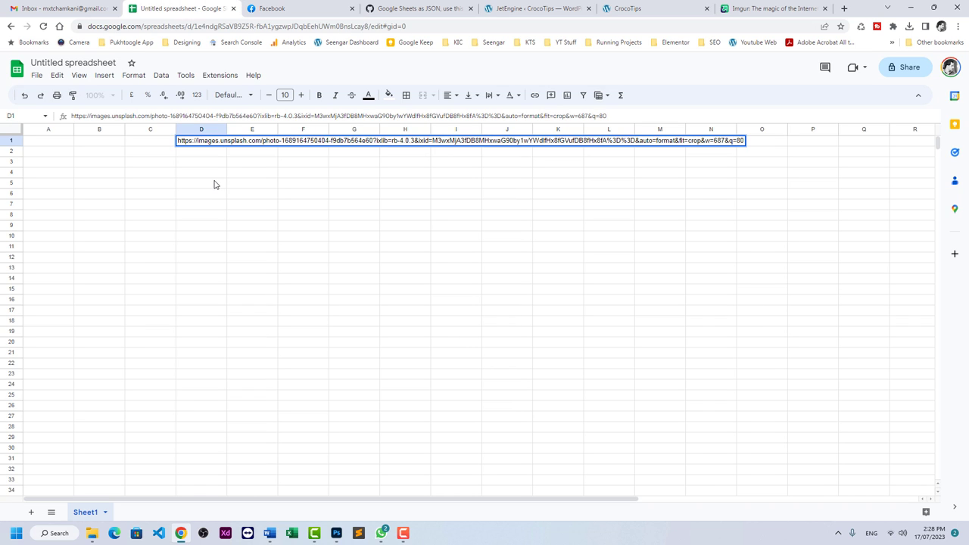
click(209, 152)
click(209, 142)
key(Delete)
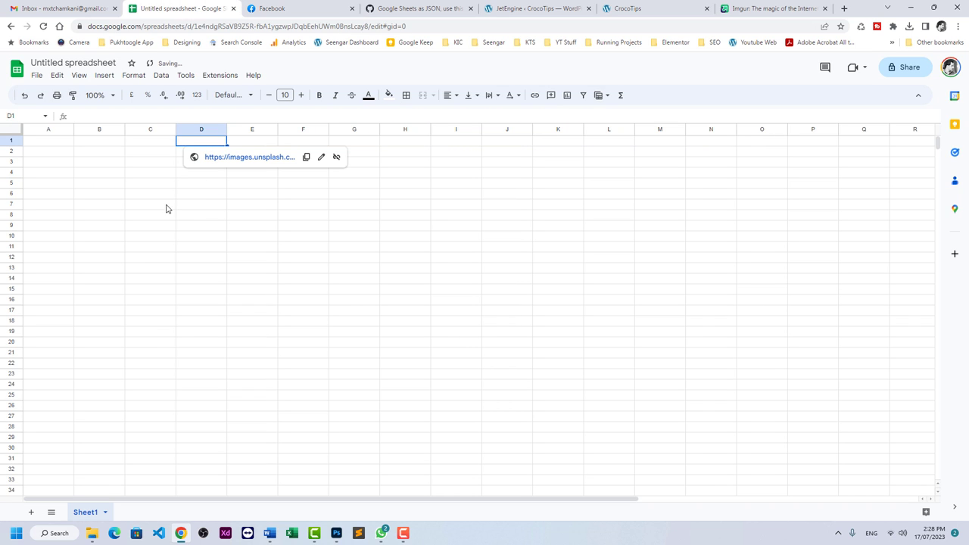
click(166, 206)
click(57, 141)
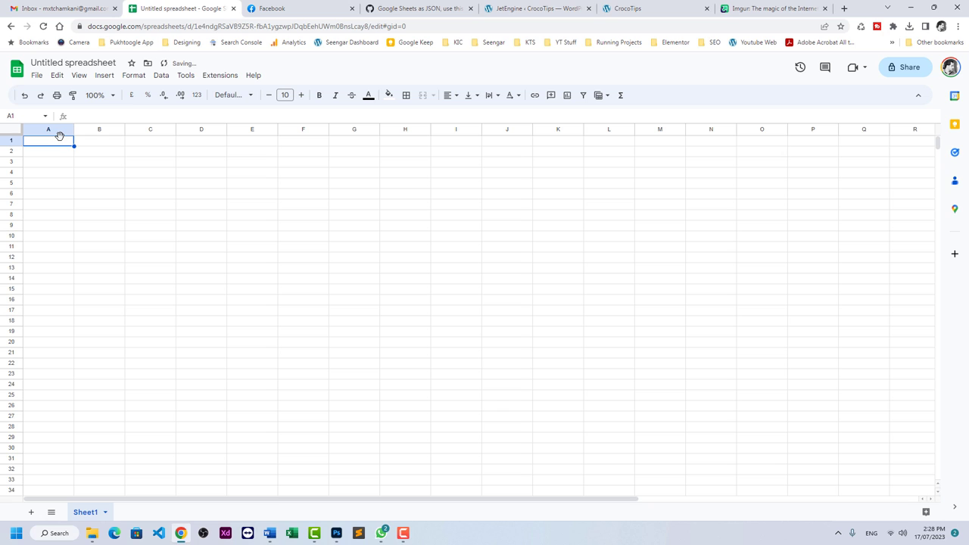
text(Name)
key(Tab)
text(Ema)
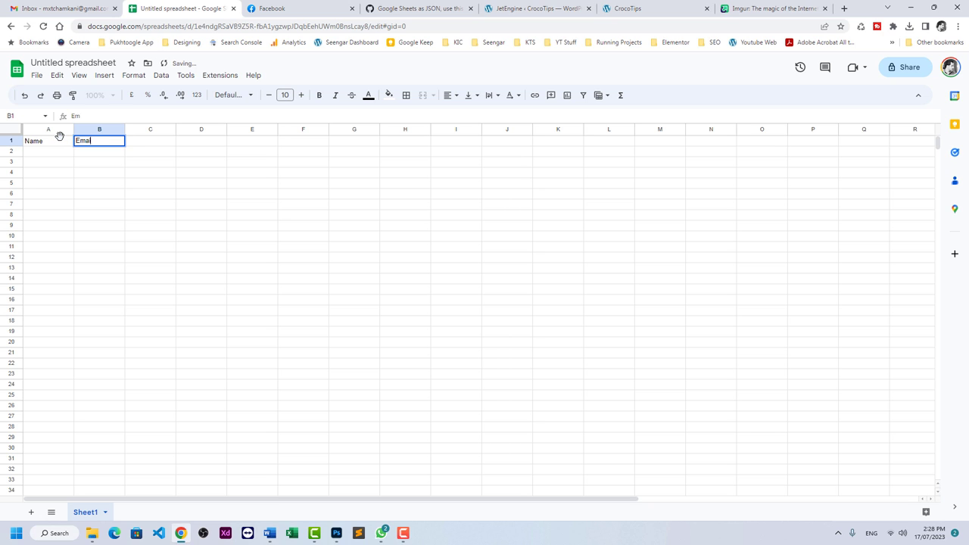
key(Tab)
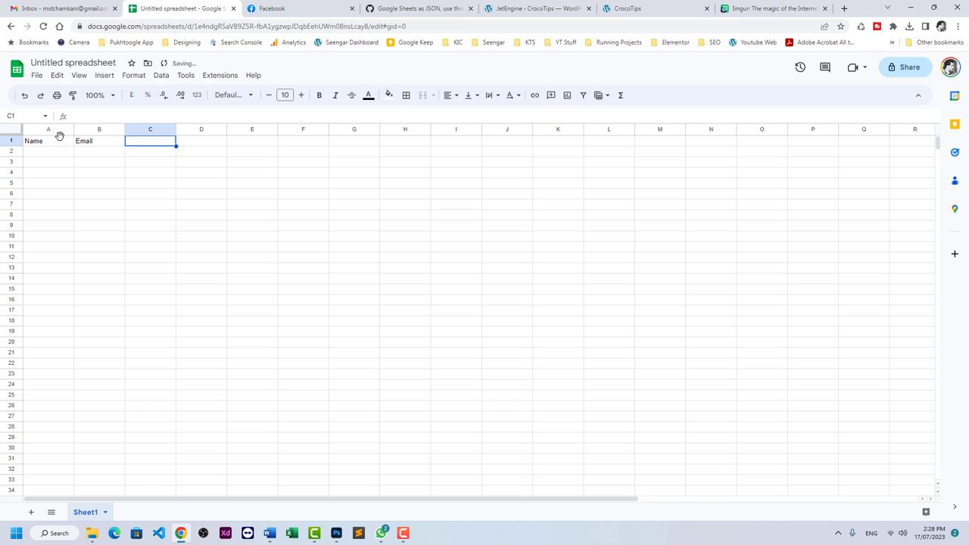
text(Designition)
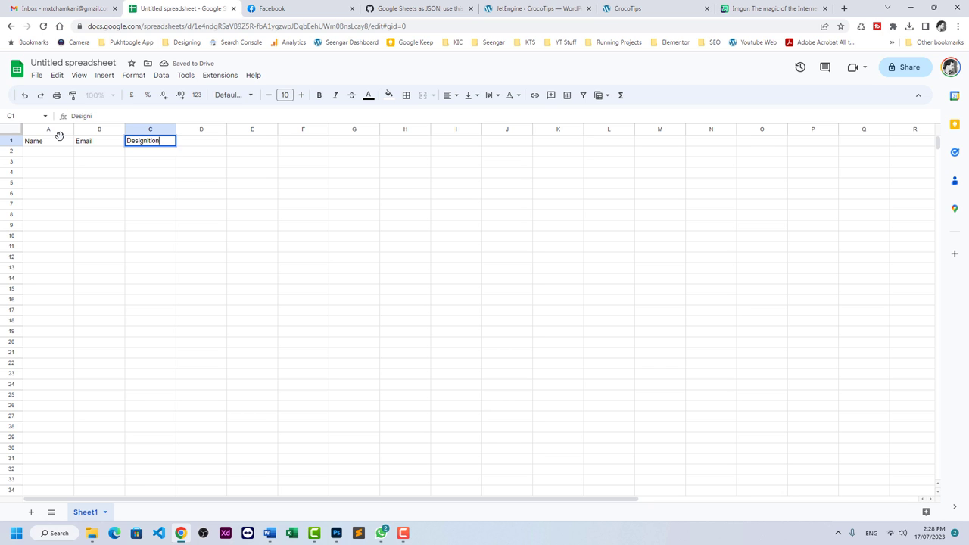
key(Tab)
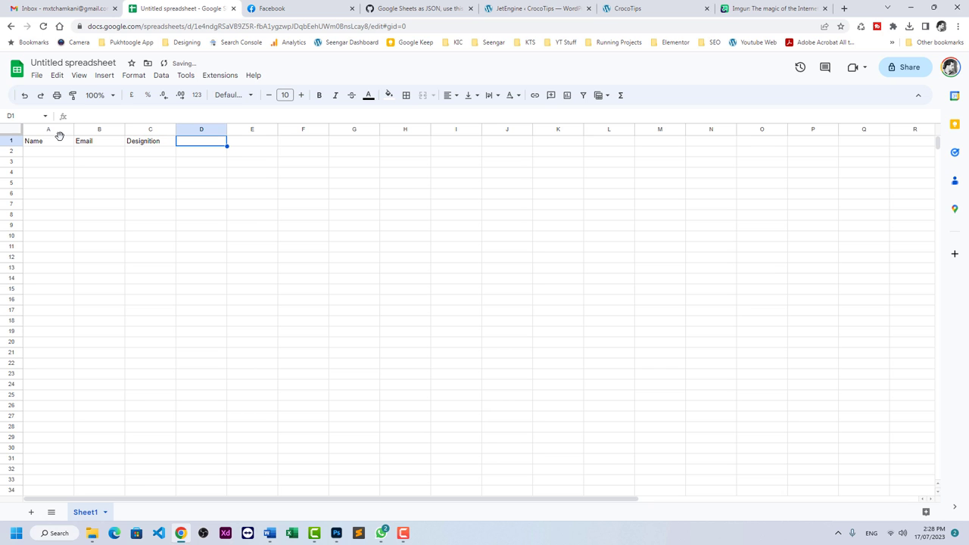
Enter three employee names in cells A2 to A4.
key(Left)
key(Left)
key(Left)
key(Down)
text(M)
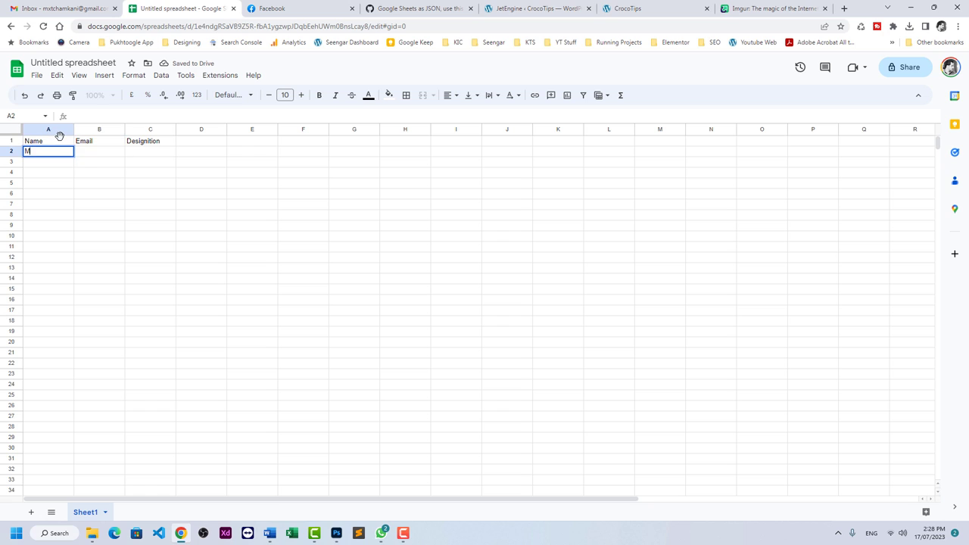
text(uqsit)
key(Return)
text(Abeer)
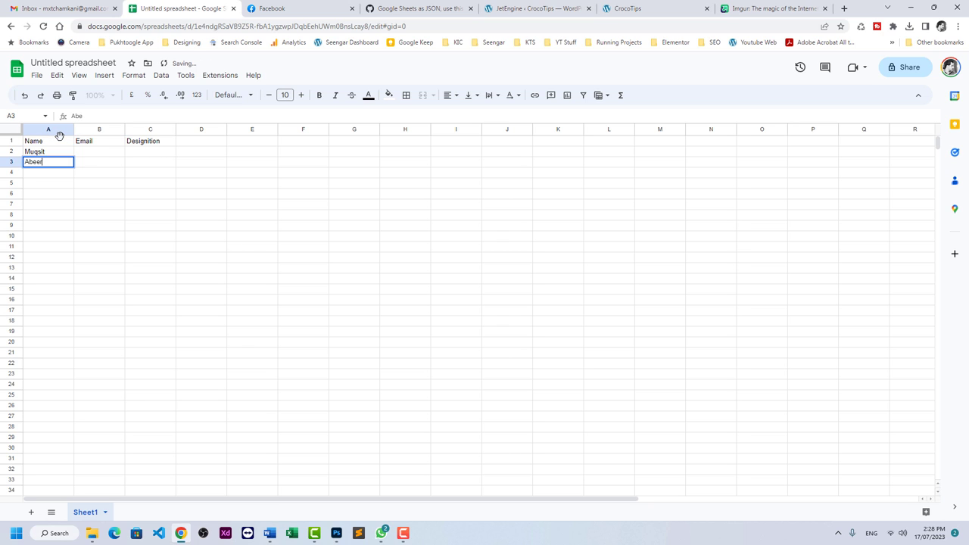
key(Return)
text(Hamood)
key(Return)
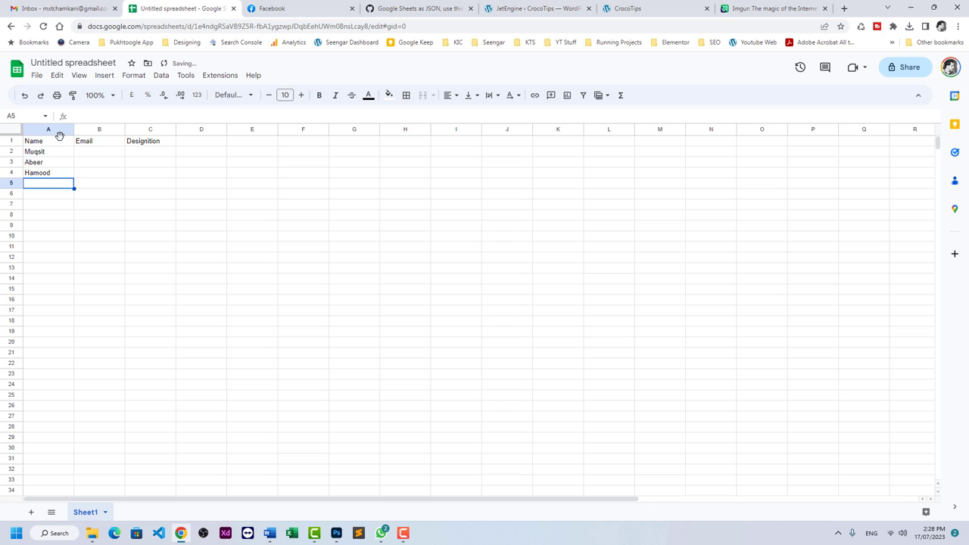
Enter the three employees' email addresses in cells B2 to B4.
key(Up)
key(Up)
key(Up)
key(Right)
text(abc@)
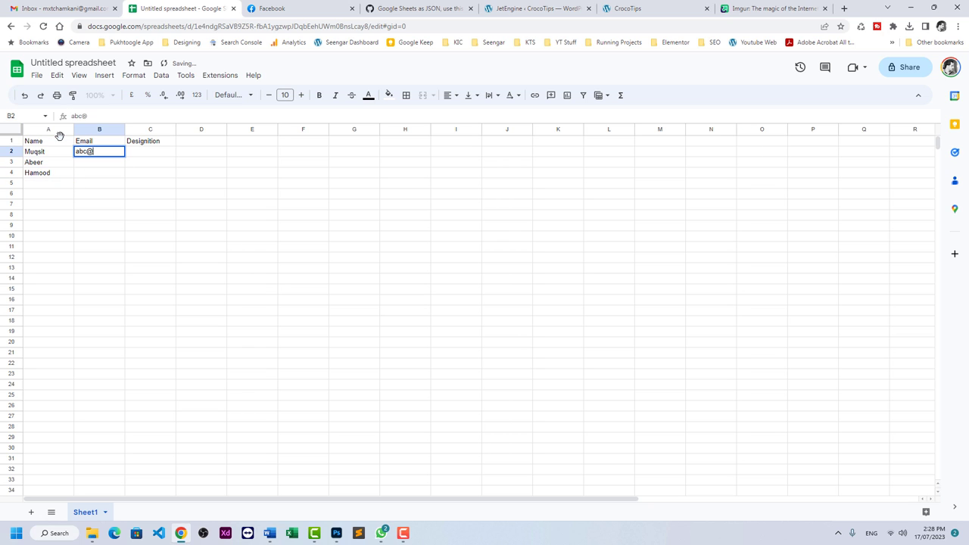
text(yahoo.com)
key(Return)
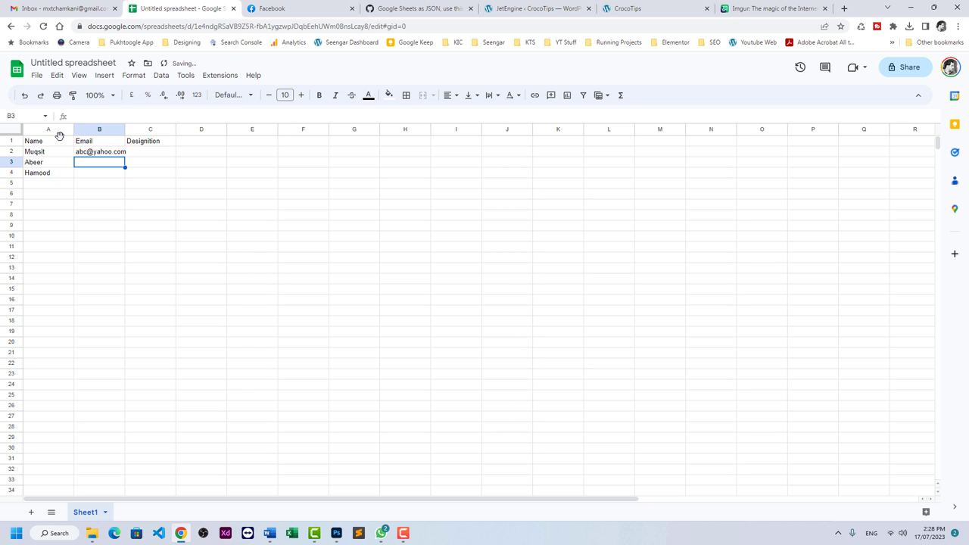
text(xyz@gmail.com)
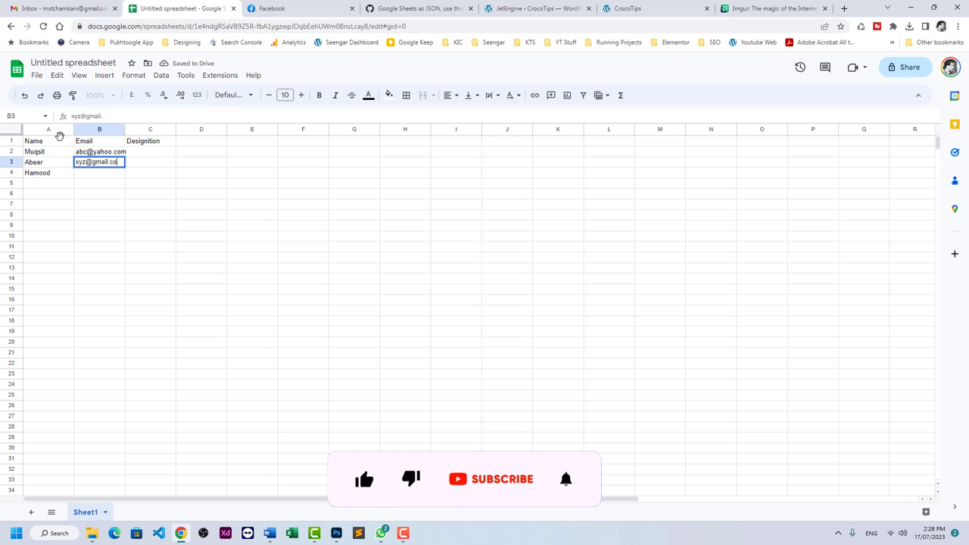
key(Return)
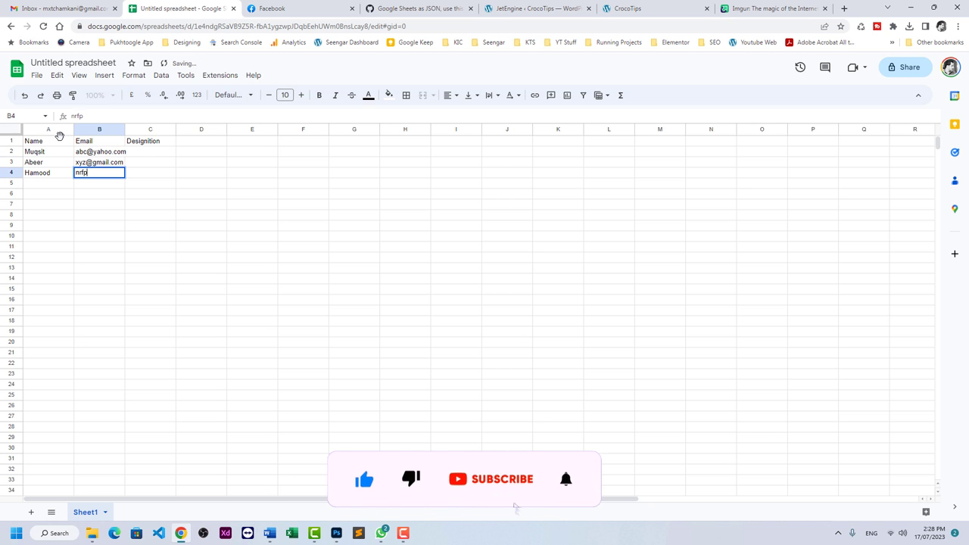
key(Up)
key(Up)
key(Up)
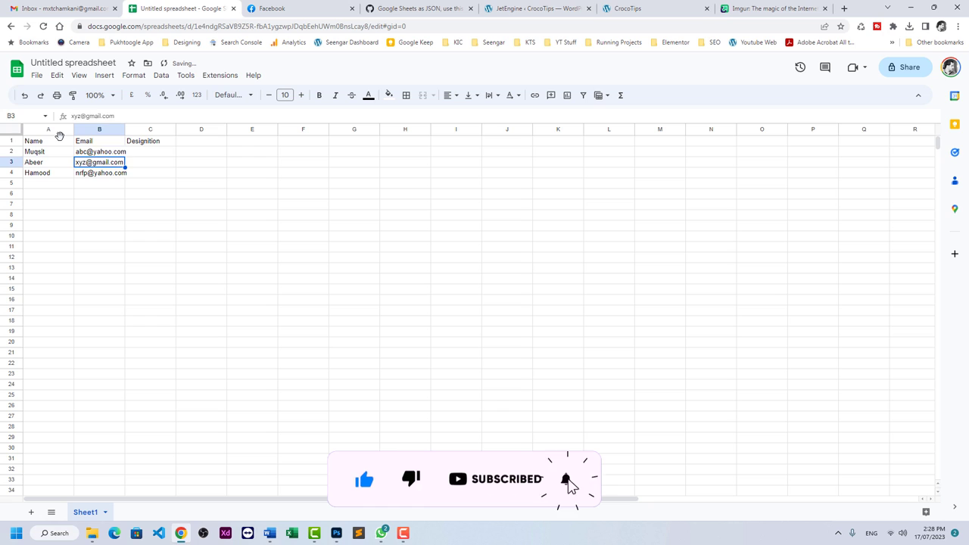
Fill C2:C4 with Web Developer, Graphic Designer and Social Media Expert.
key(Right)
key(Down)
text(Web)
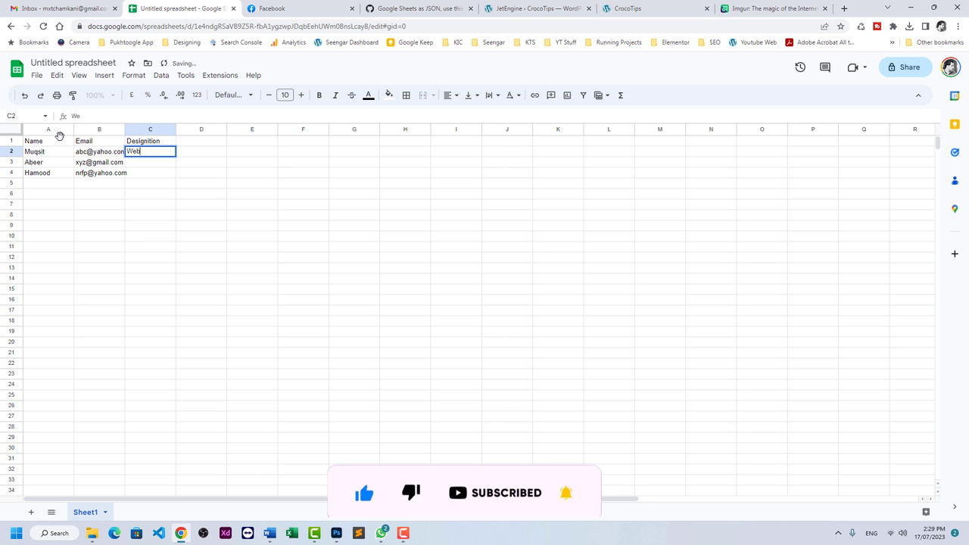
text( Developer)
key(Down)
text(Graph)
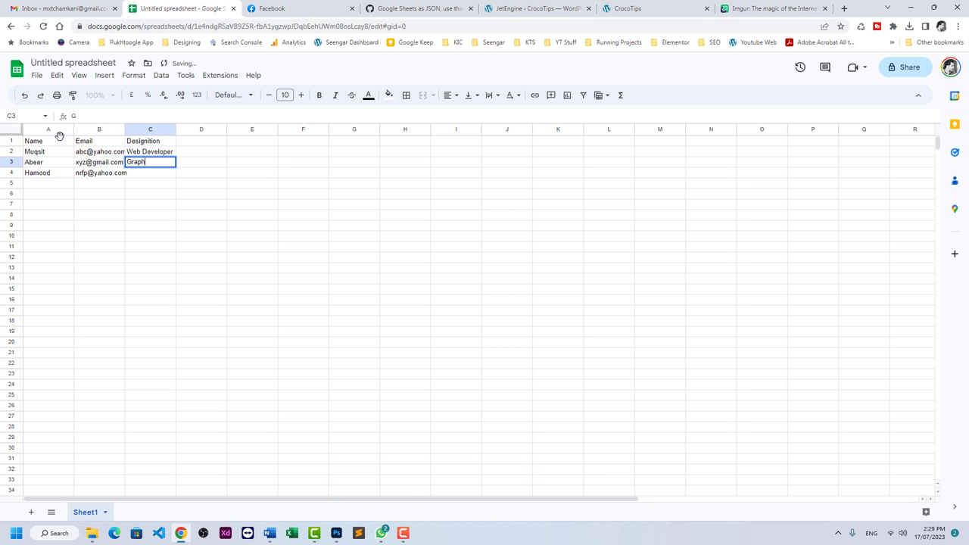
text(ic Designer)
key(Down)
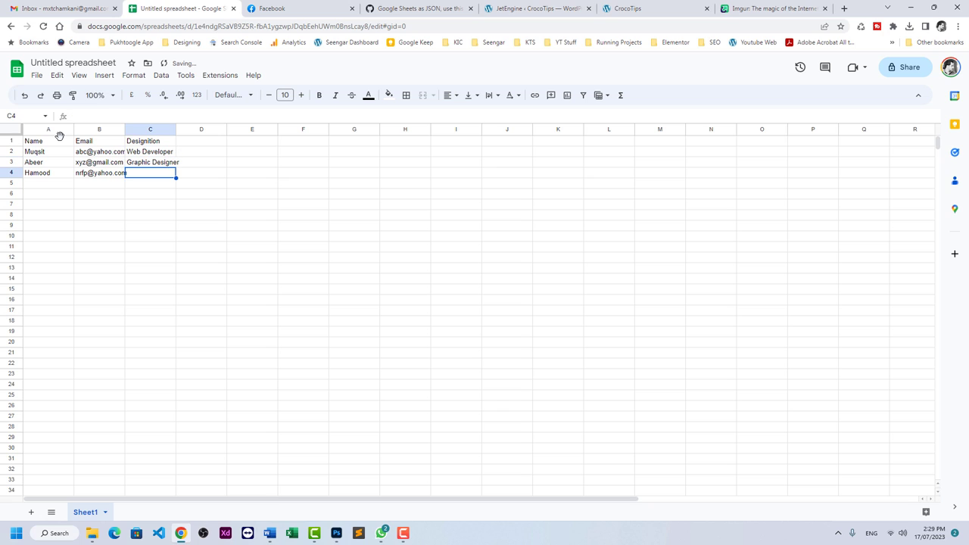
text(Social M)
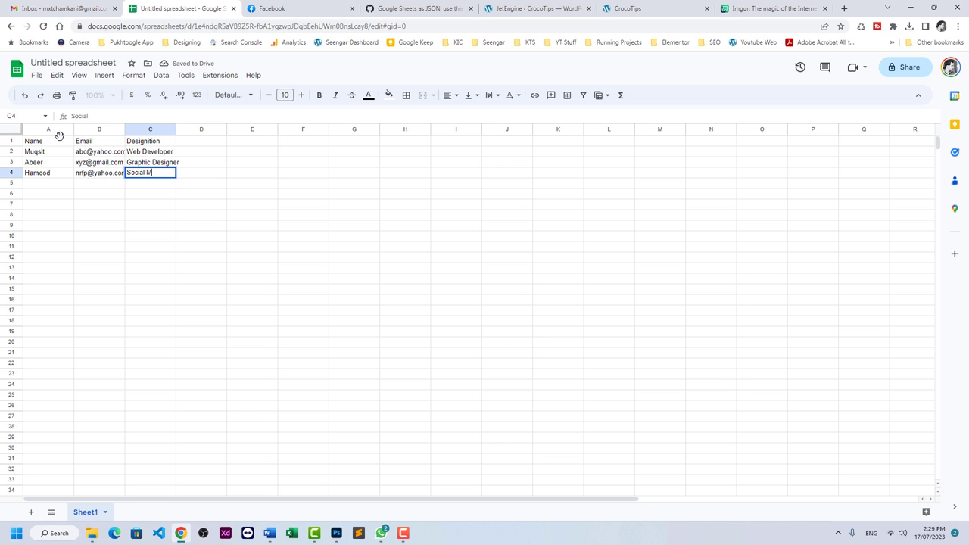
text(edia Expert)
key(Return)
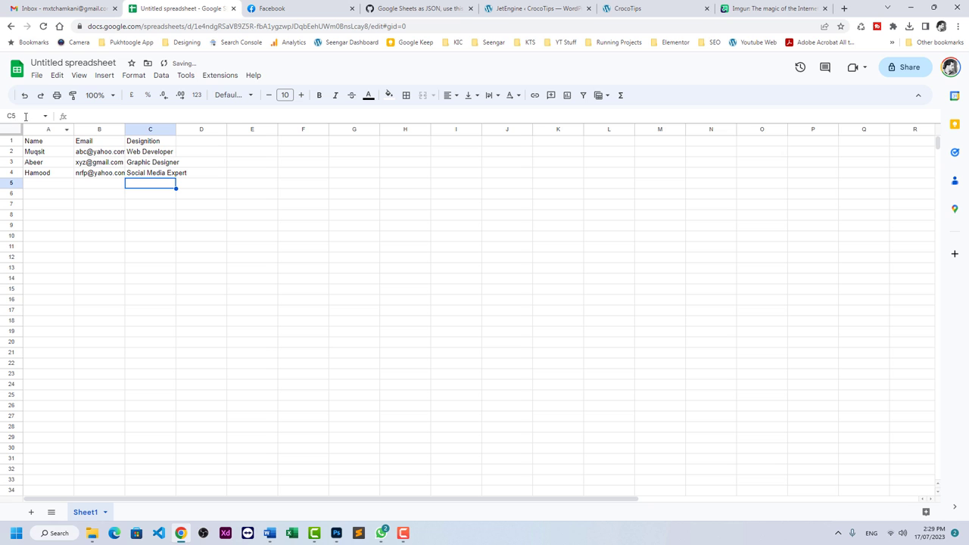
Widen column A and rename the spreadsheet to 'REST API Sheet'.
drag(74, 131, 280, 129)
click(105, 62)
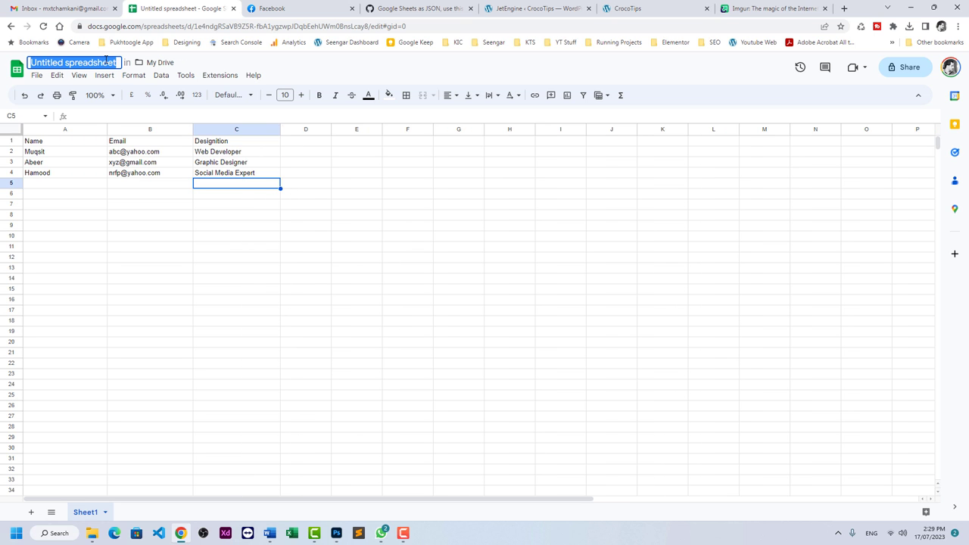
text(REST API Sheet)
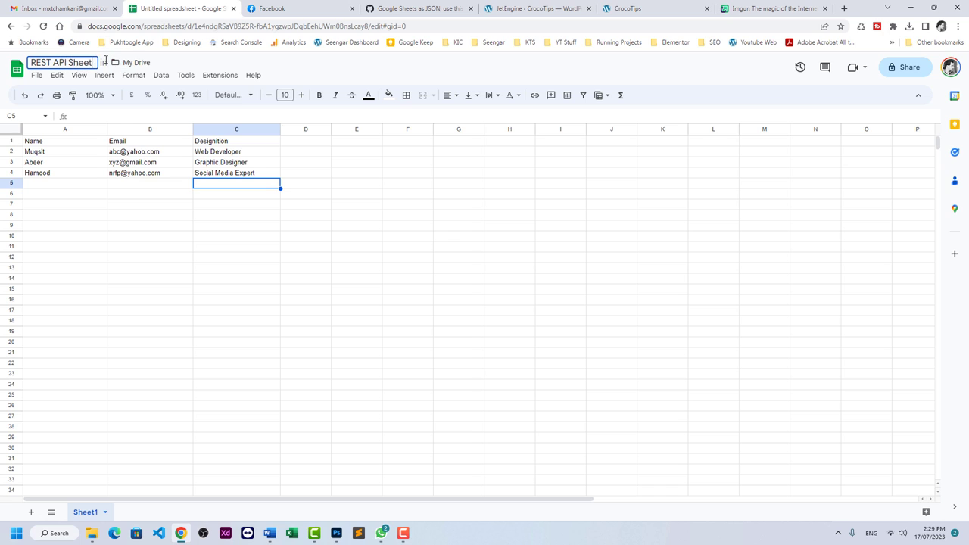
key(Return)
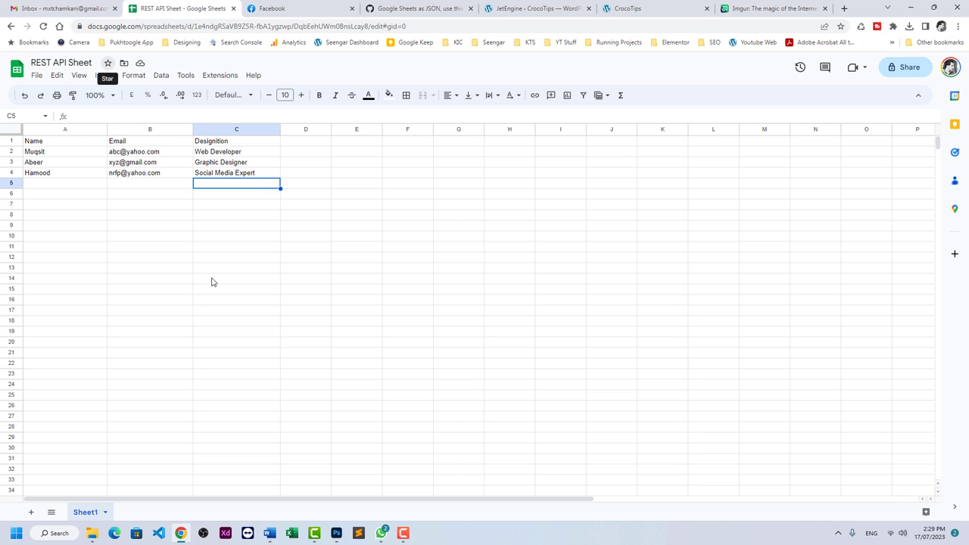
Copy all 25 lines of googleSheetsEndpoint.js from the Google Sheets as JSON gist.
click(401, 11)
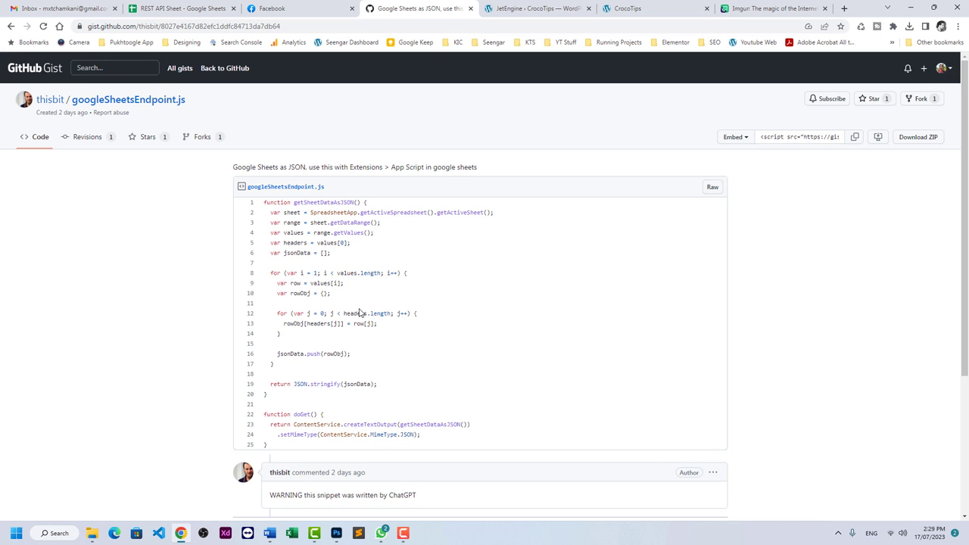
drag(267, 202, 427, 443)
key(ctrl+c)
right_click(310, 273)
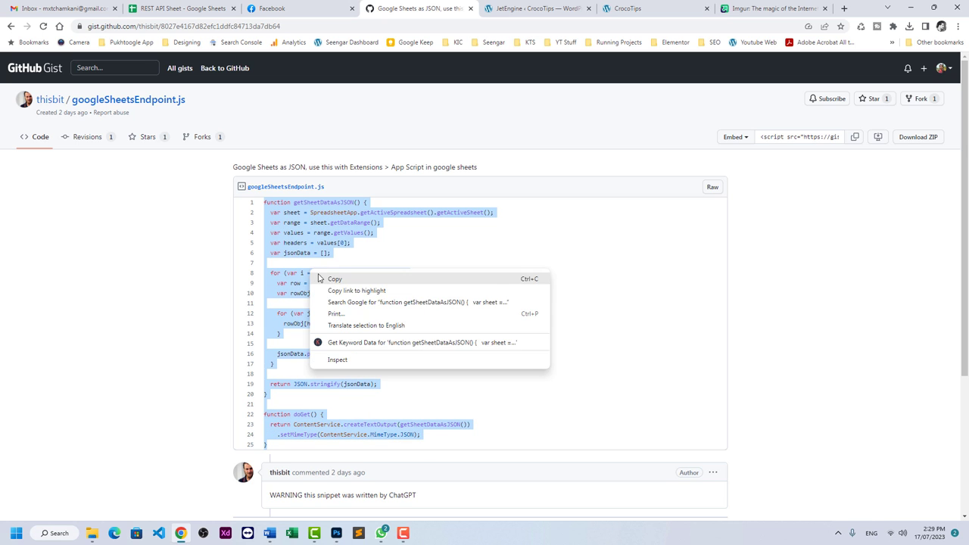
click(318, 277)
Open Apps Script from the sheet and replace the starter myFunction with the pasted Gist code.
click(185, 14)
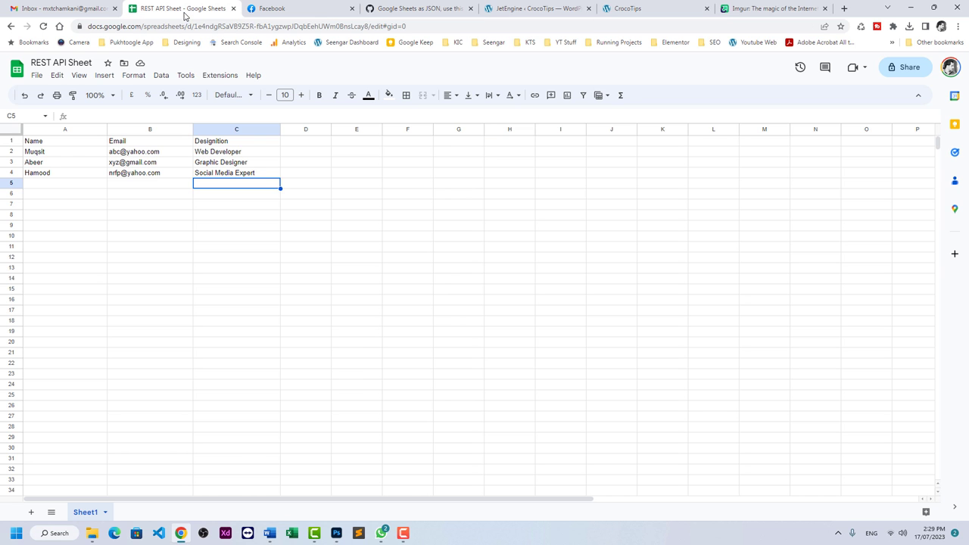
click(218, 76)
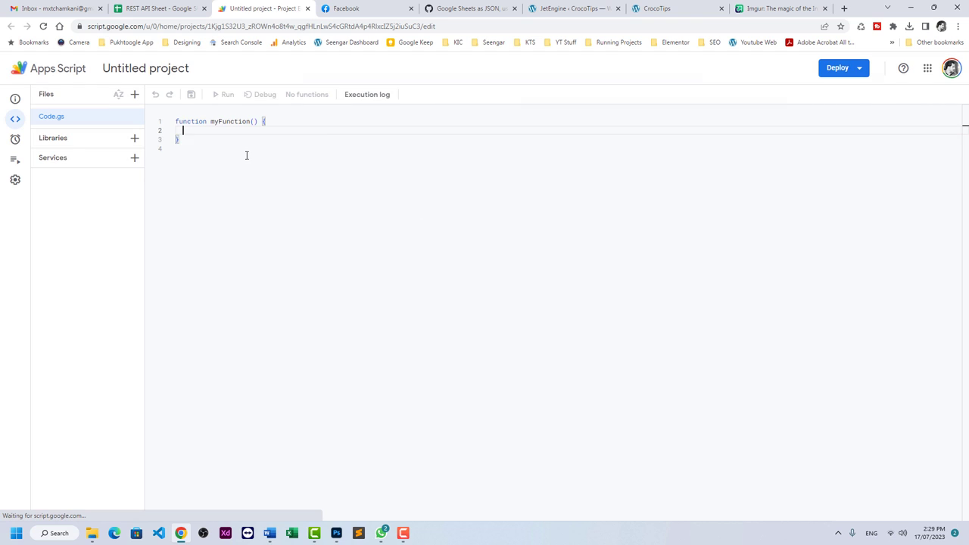
click(246, 156)
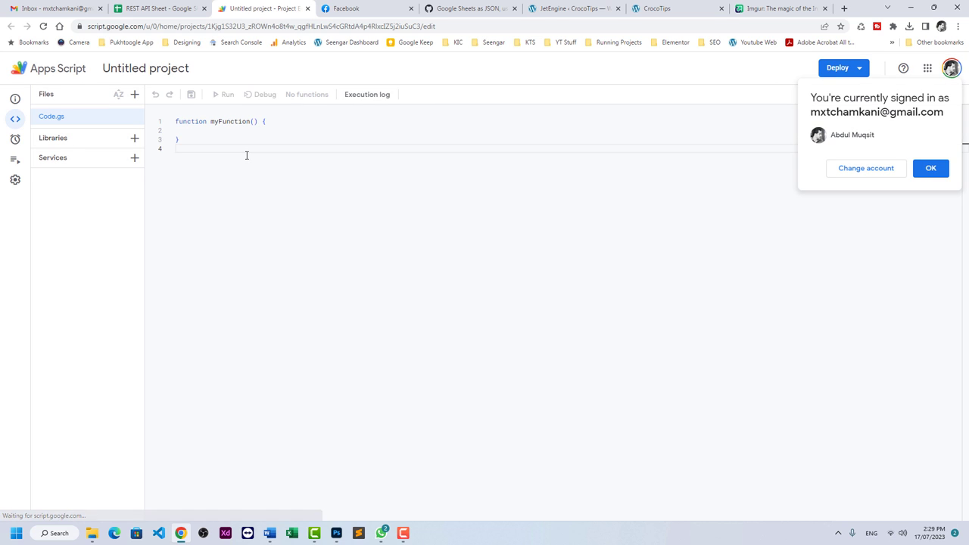
click(929, 169)
key(ctrl+a)
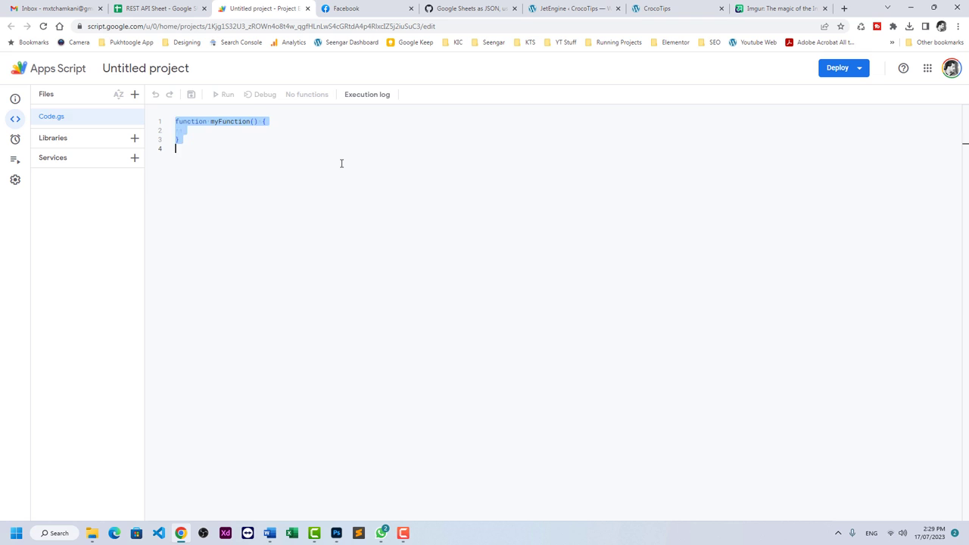
key(ctrl+v)
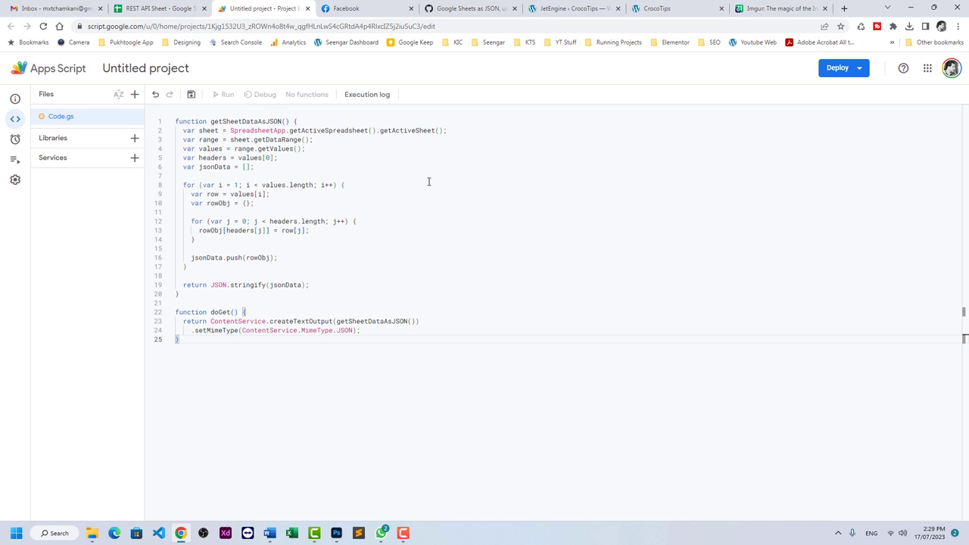
click(842, 70)
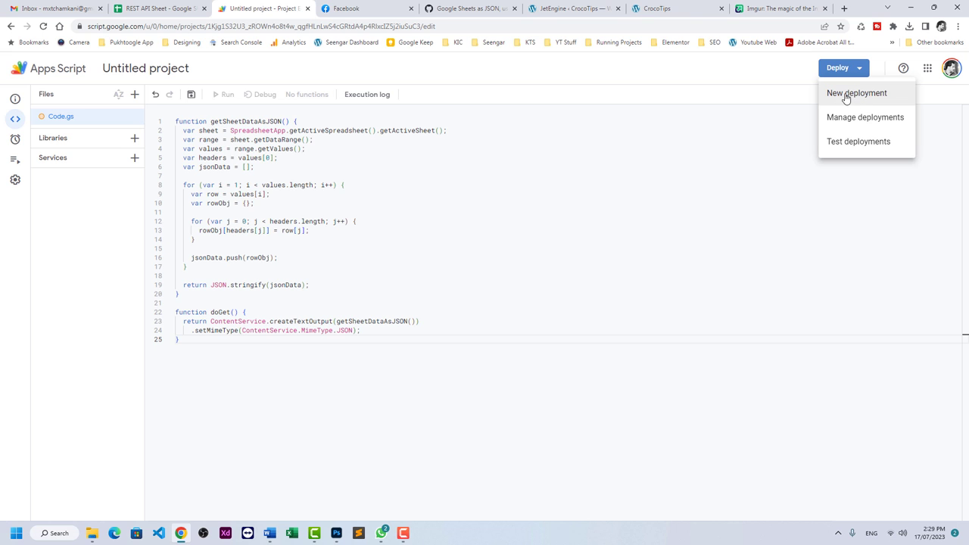
Deploy a new Web app described 'Any Thing' with access set to Anyone.
click(847, 97)
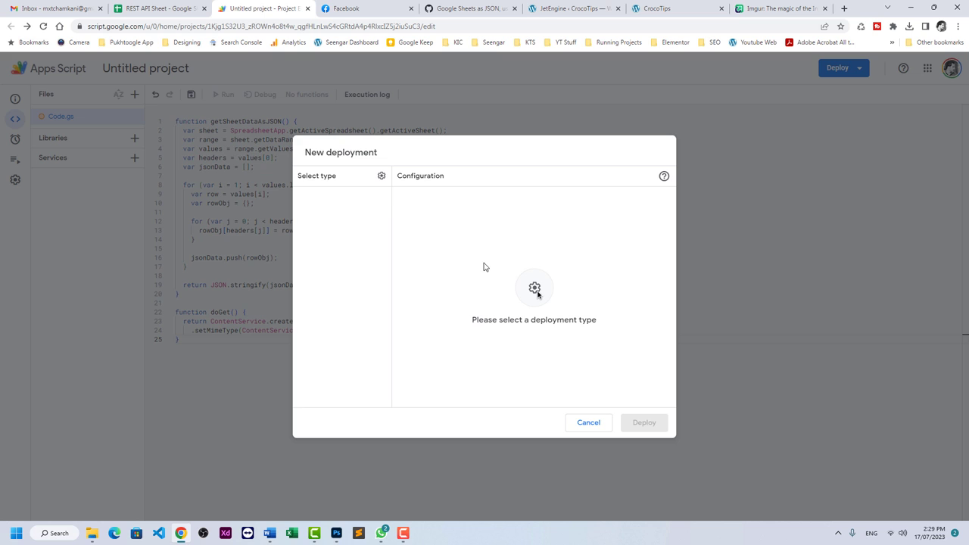
click(381, 175)
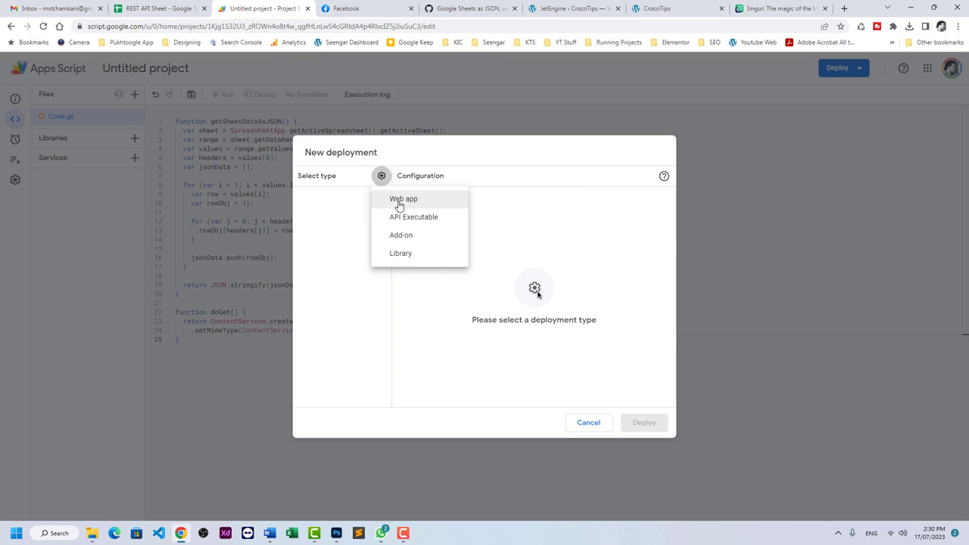
click(399, 201)
click(471, 233)
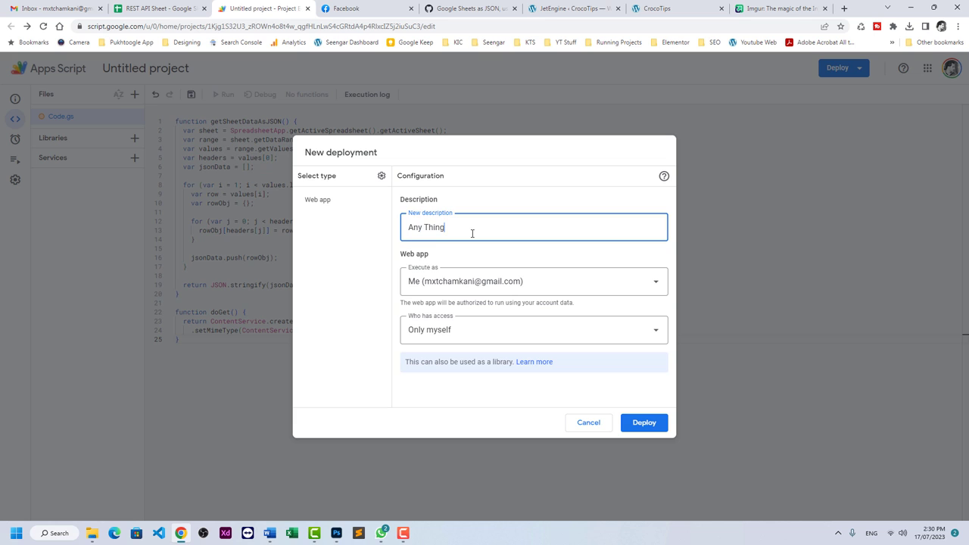
click(491, 334)
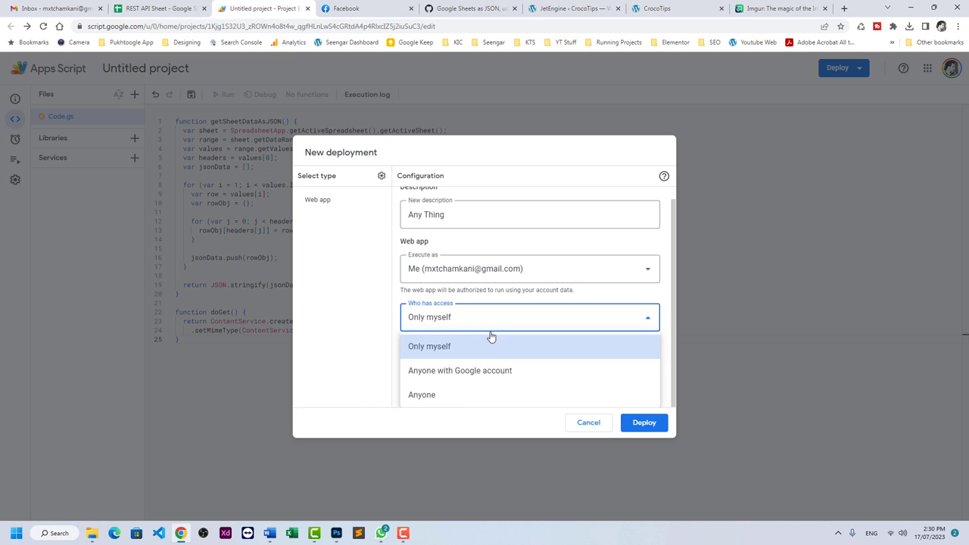
click(469, 396)
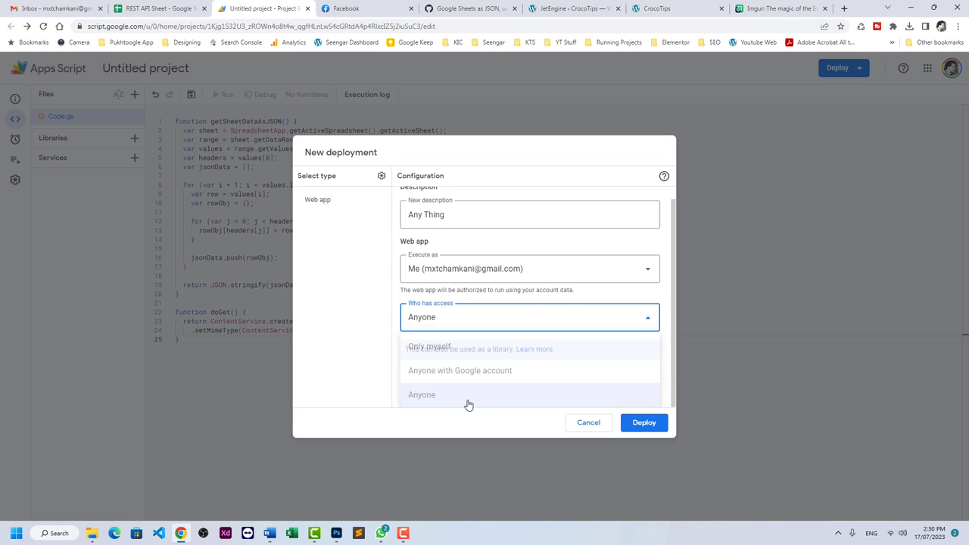
click(645, 425)
click(645, 423)
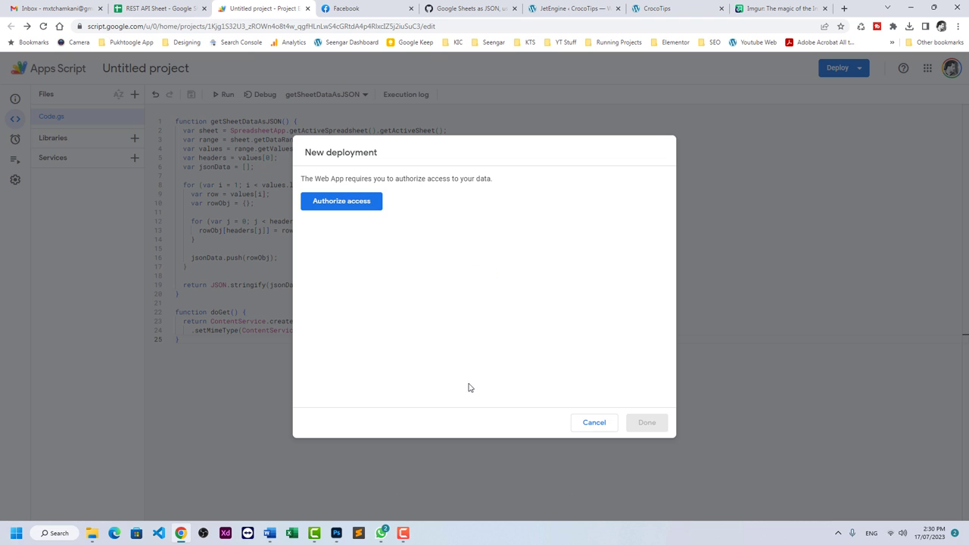
Authorize the account via Advanced > Go to Untitled project (unsafe), then Allow Sheets access.
click(348, 203)
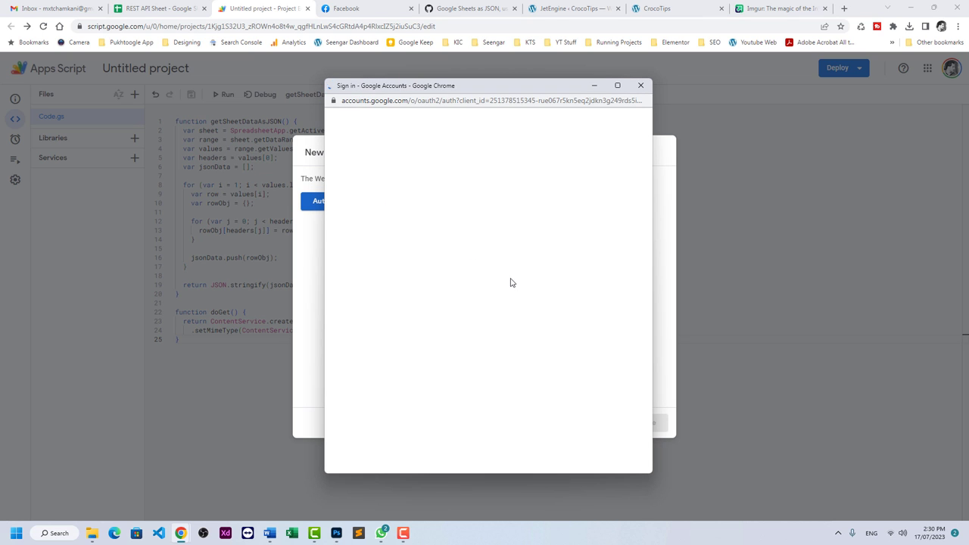
click(480, 271)
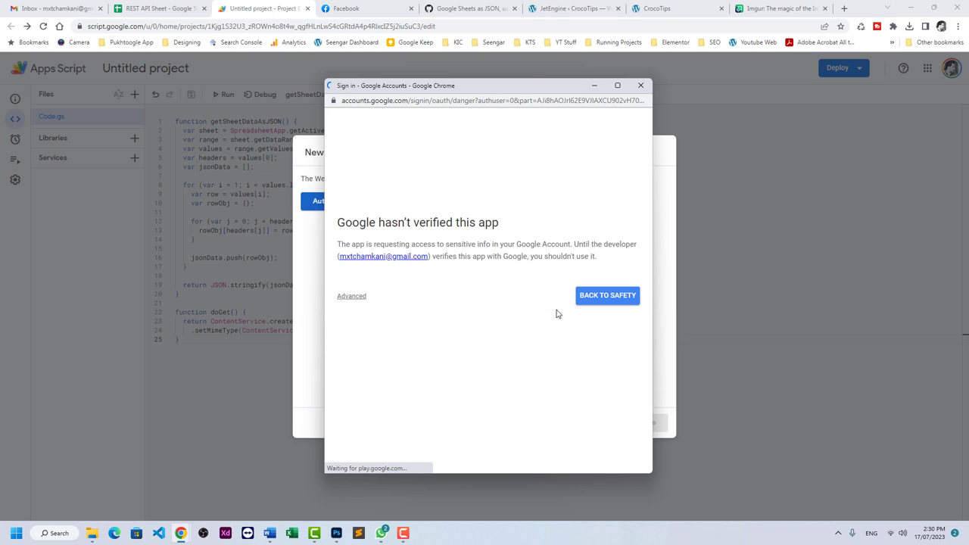
click(362, 296)
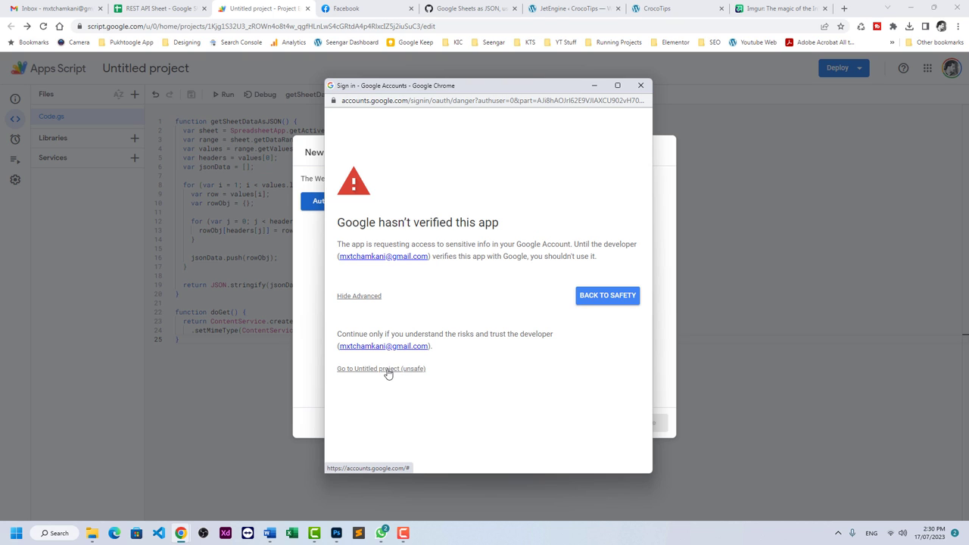
click(387, 369)
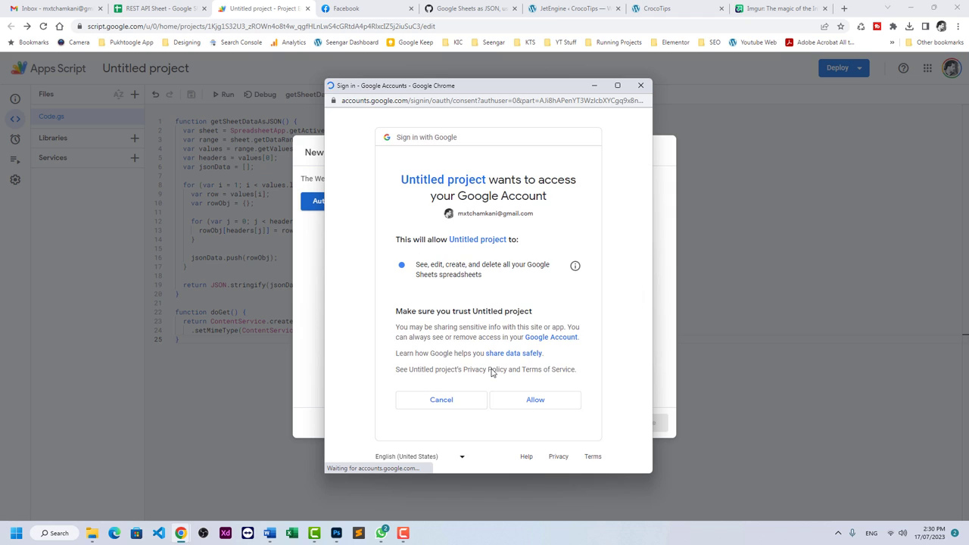
click(523, 401)
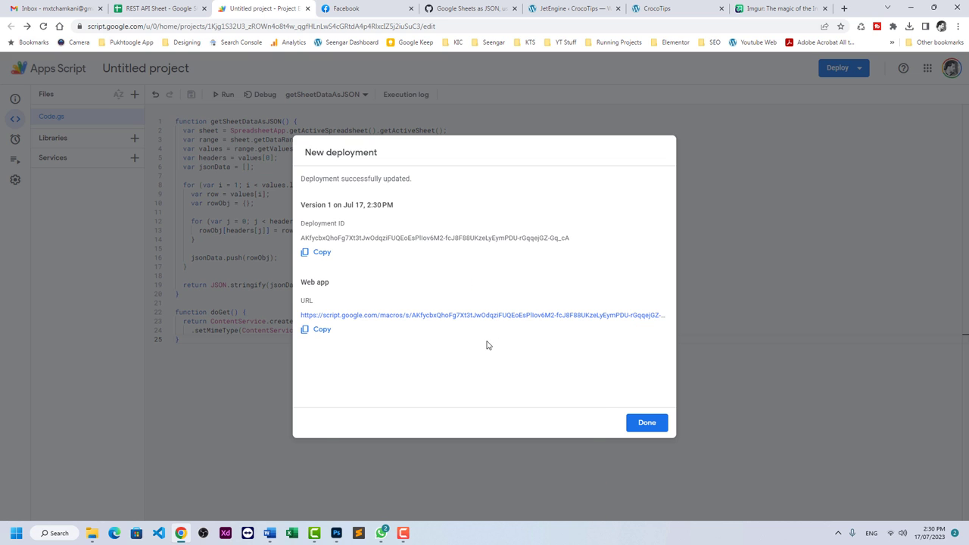
Copy the deployed web app URL.
click(321, 330)
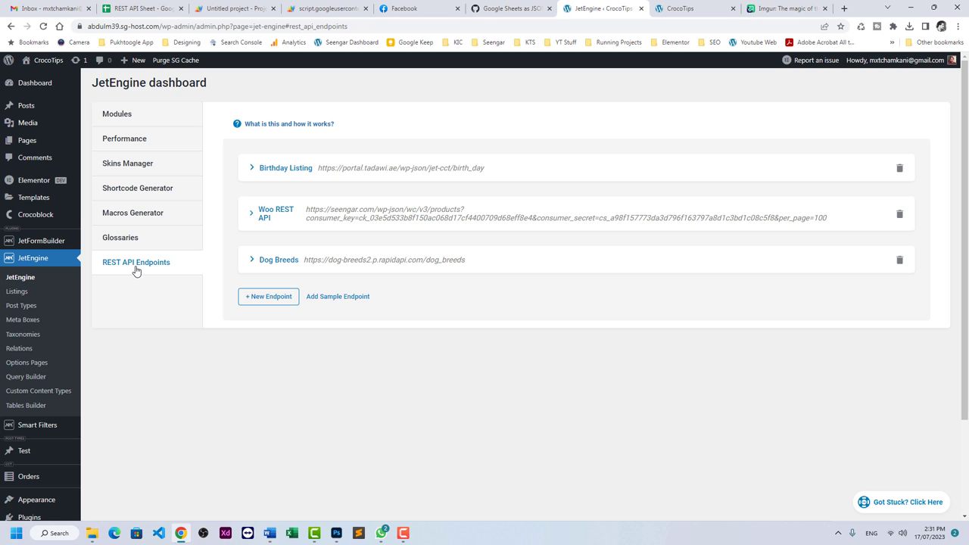
Add a new endpoint named 'Sheet API' with the web app URL as API Endpoint URL.
click(260, 297)
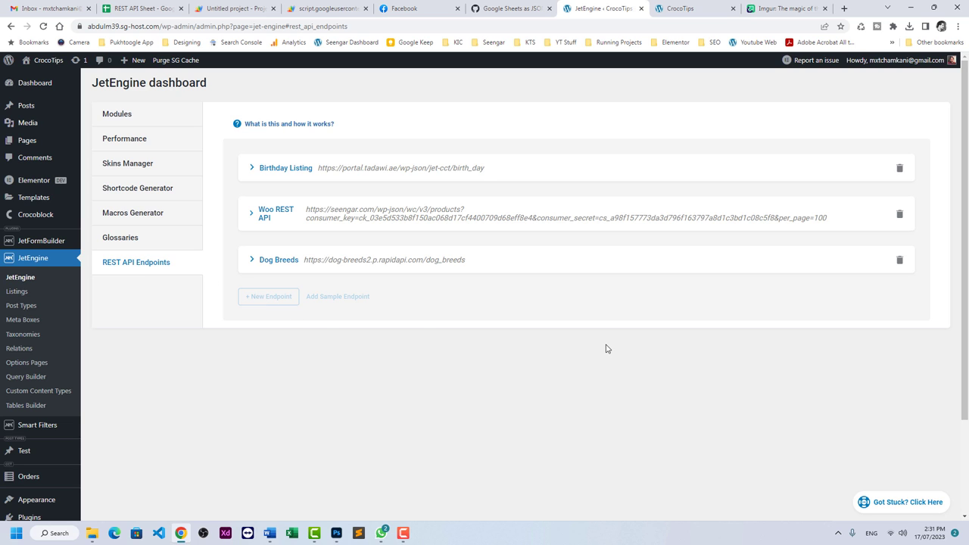
click(624, 333)
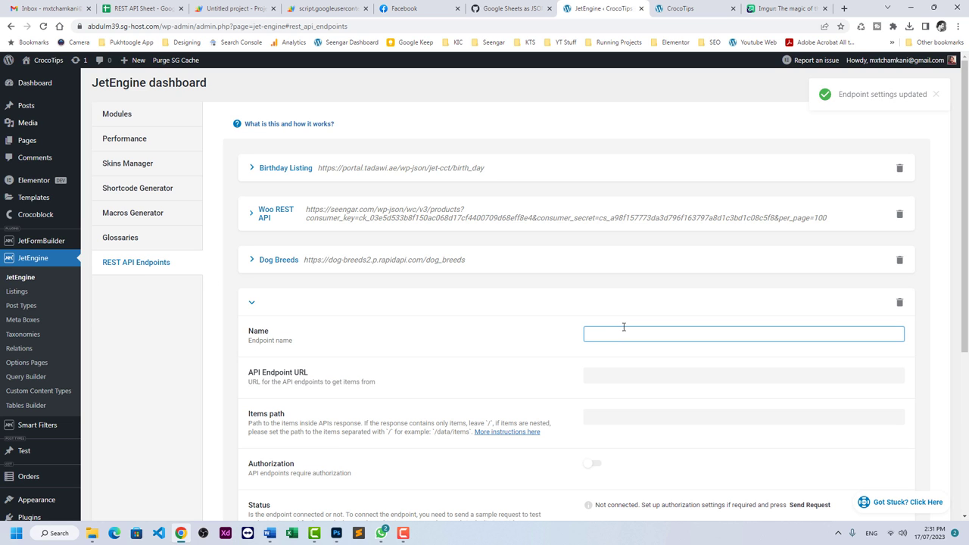
text(Sheet API)
key(Tab)
key(ctrl+v)
Send a test request to confirm Connected, then save the endpoint.
scroll(512, 375, down, 3)
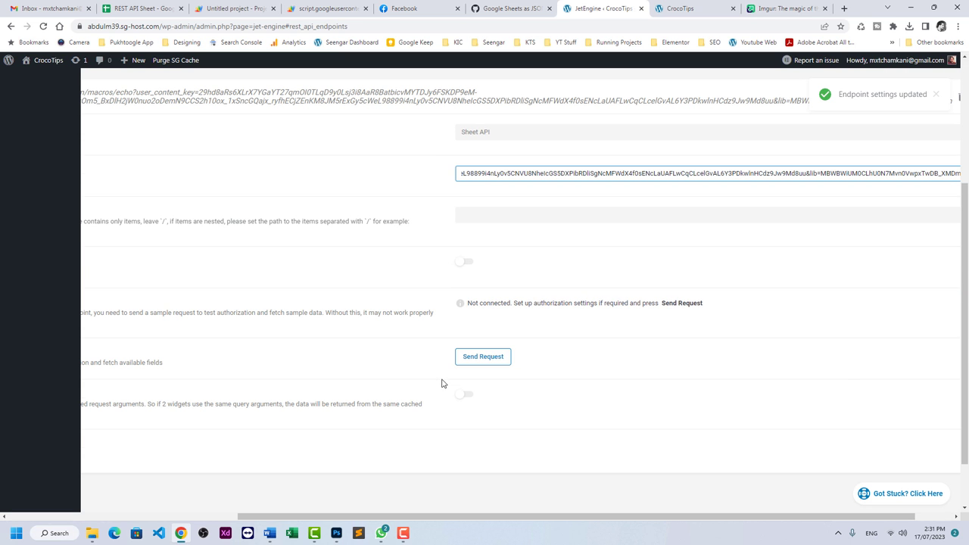
drag(428, 517, 299, 517)
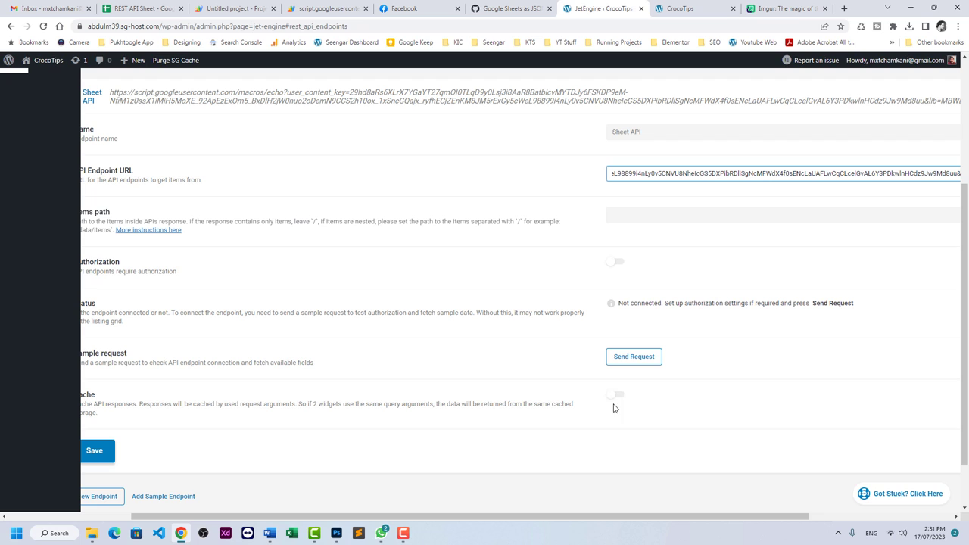
click(628, 363)
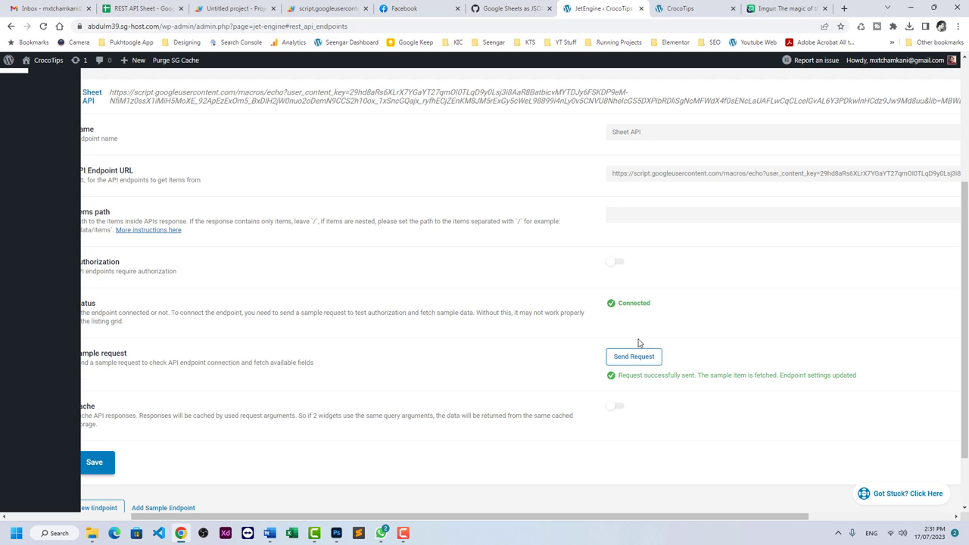
click(97, 463)
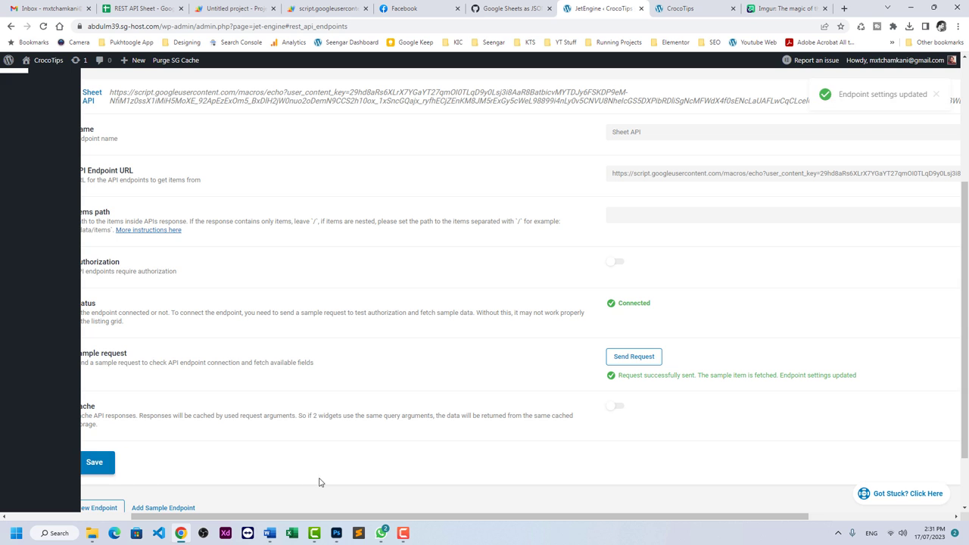
click(108, 517)
scroll(35, 301, up, 2)
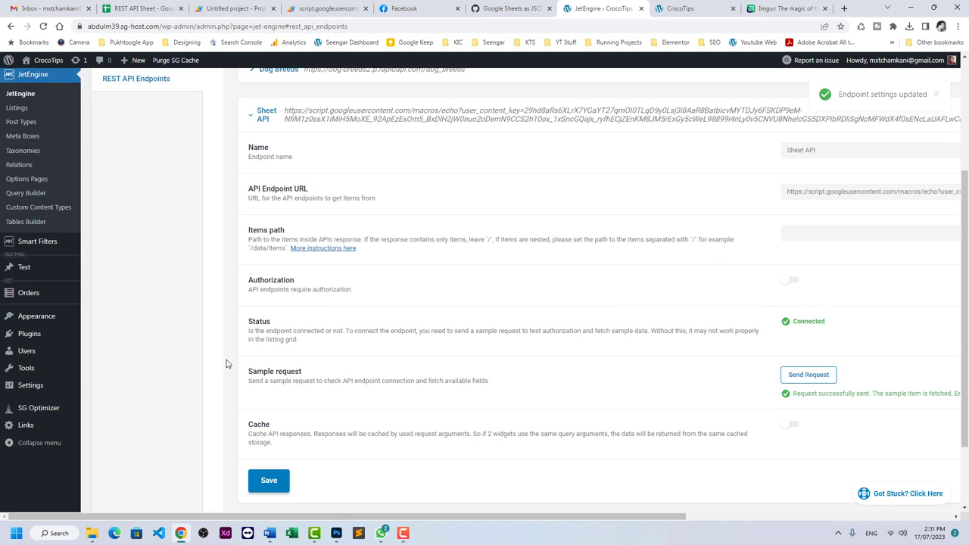
Start a new REST API Query named 'REST API Google Sheet' with results preview enabled.
click(29, 277)
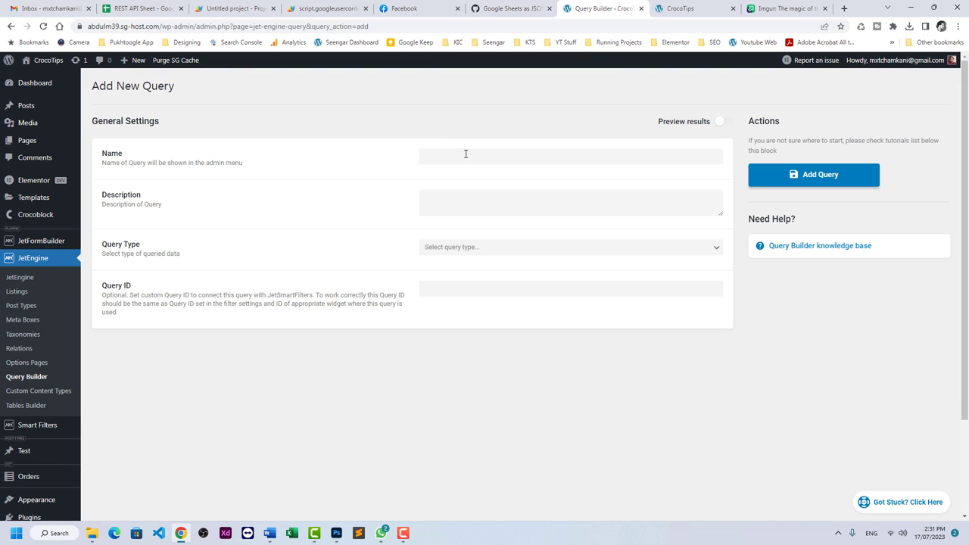
click(466, 154)
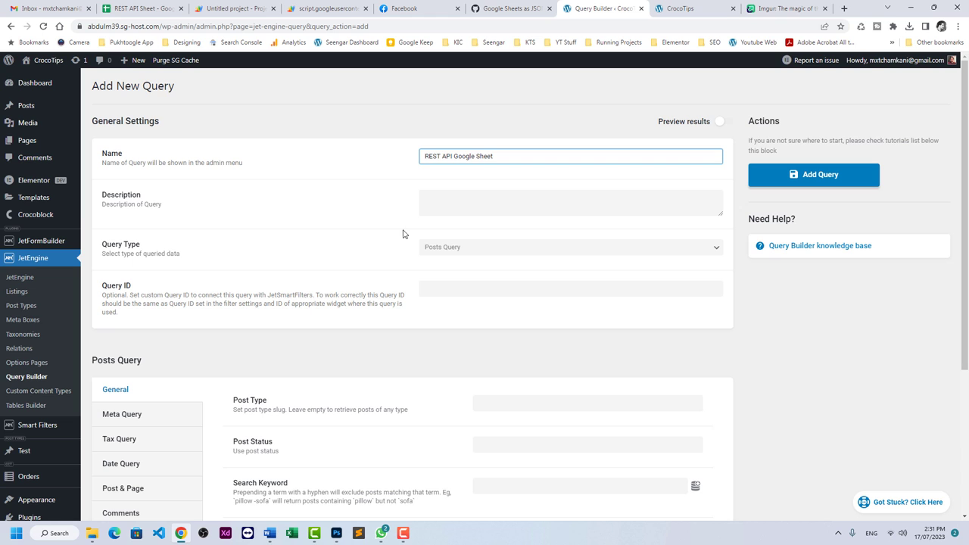
click(471, 250)
click(454, 342)
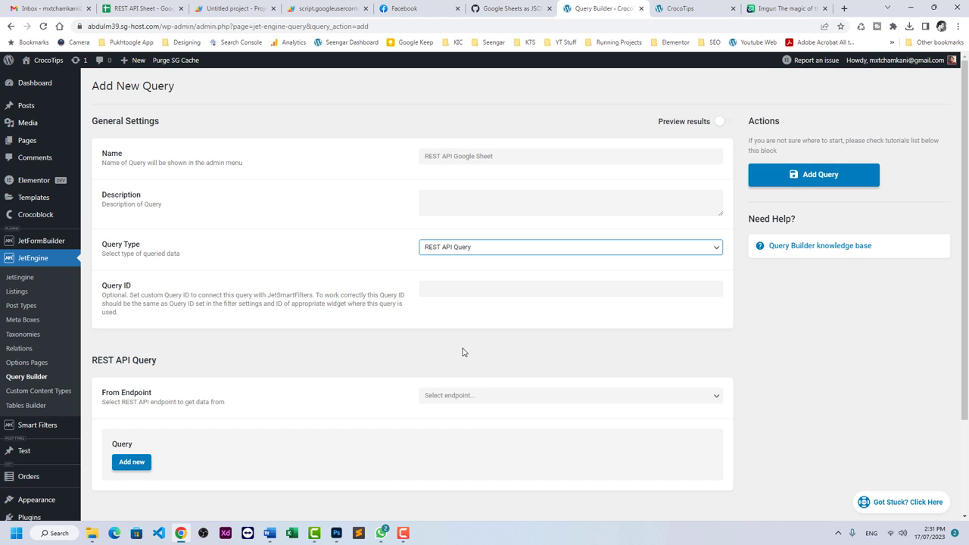
scroll(420, 309, down, 3)
scroll(420, 310, up, 3)
click(723, 122)
scroll(409, 310, down, 2)
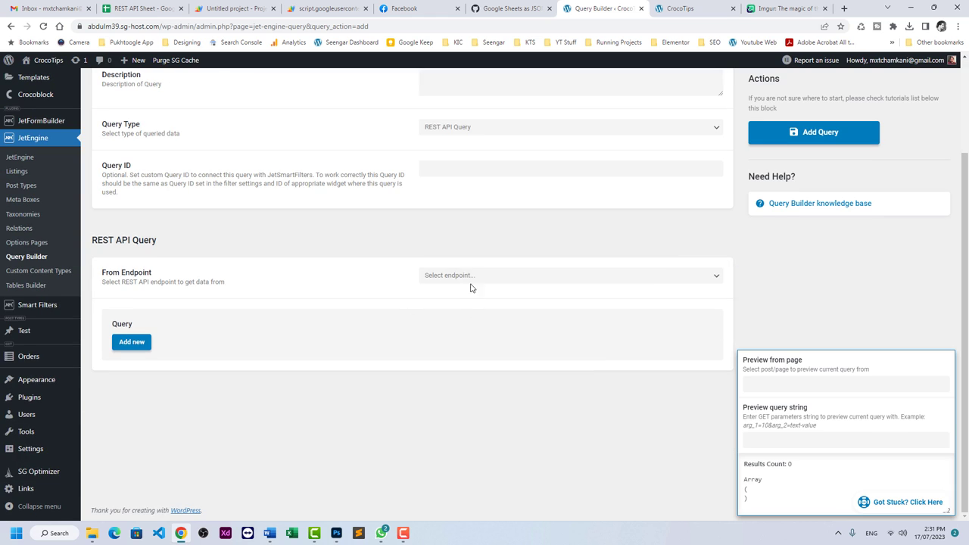
Use the Sheet API endpoint as source, check the 3-result preview, and save the query.
click(468, 276)
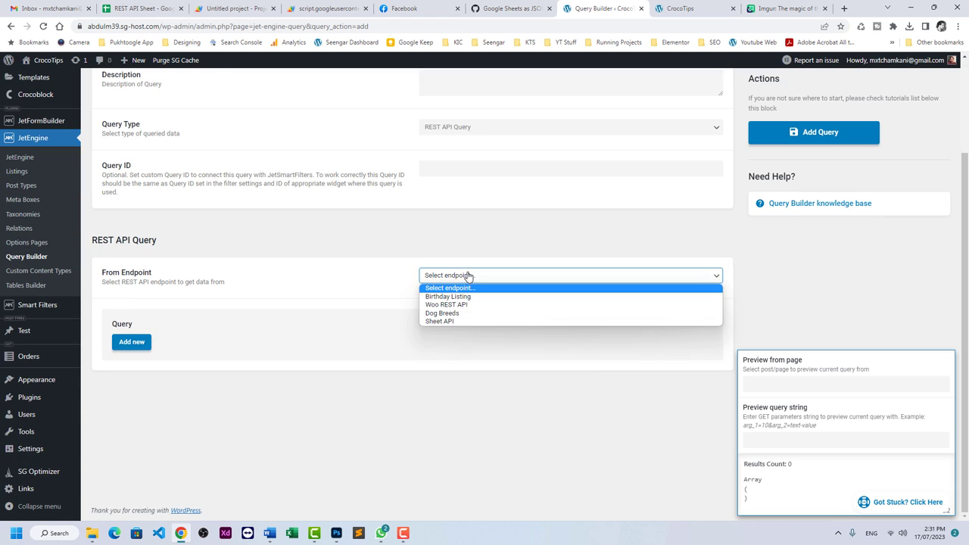
click(448, 324)
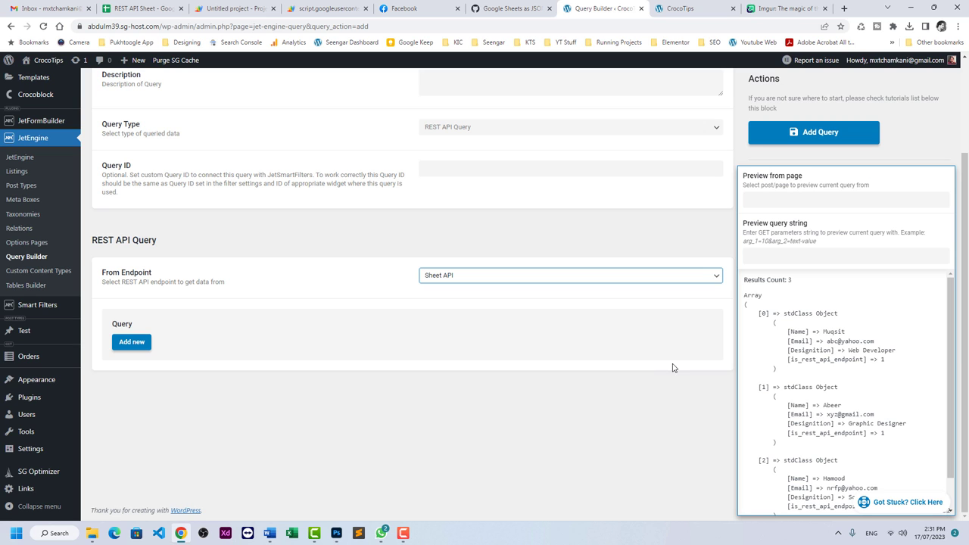
scroll(825, 338, down, 1)
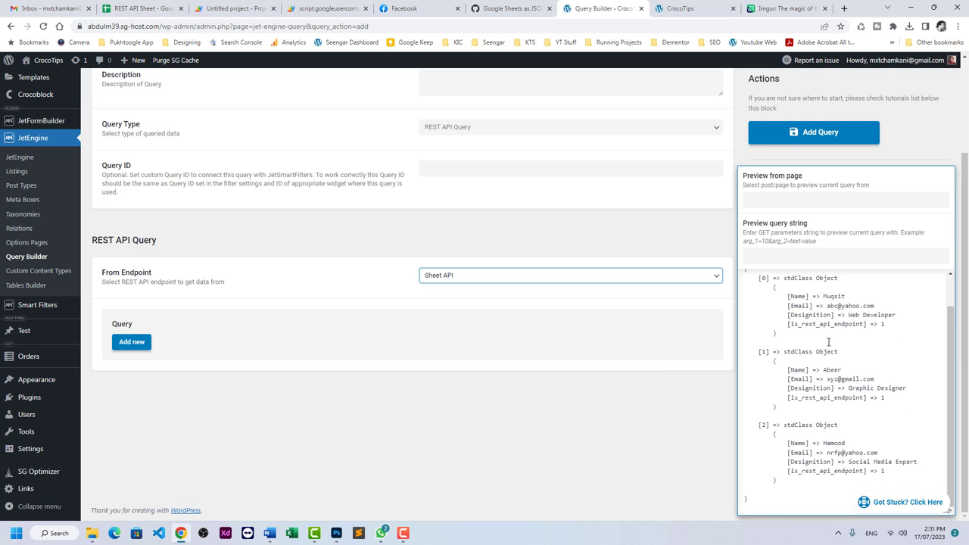
click(798, 299)
drag(801, 315, 818, 315)
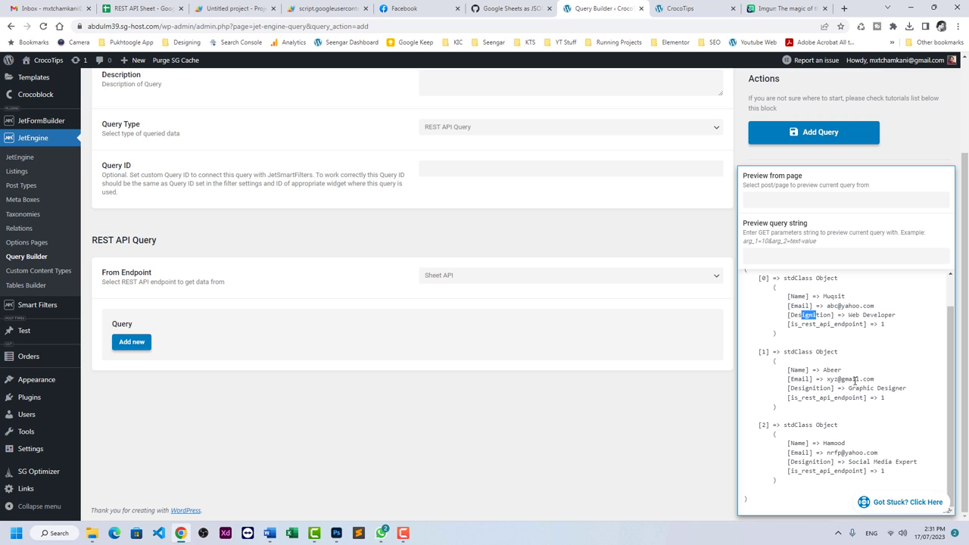
click(806, 142)
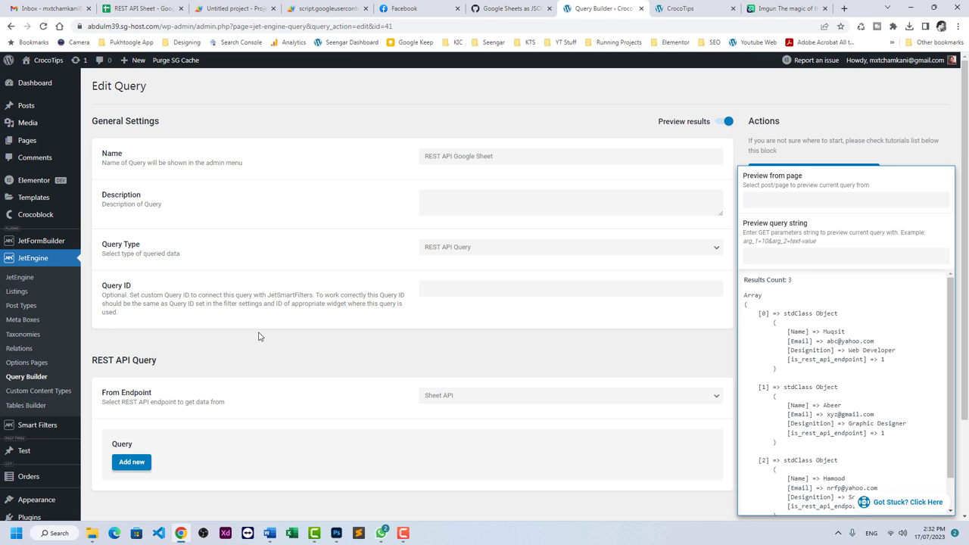
Create 'Google Sheet API Table' on the REST API Google Sheet query and fetch its data.
click(47, 406)
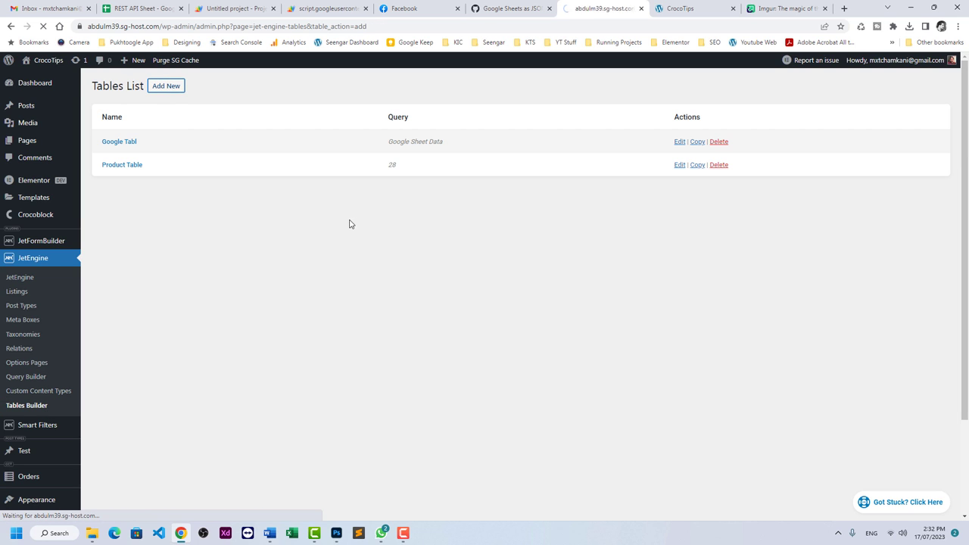
click(527, 136)
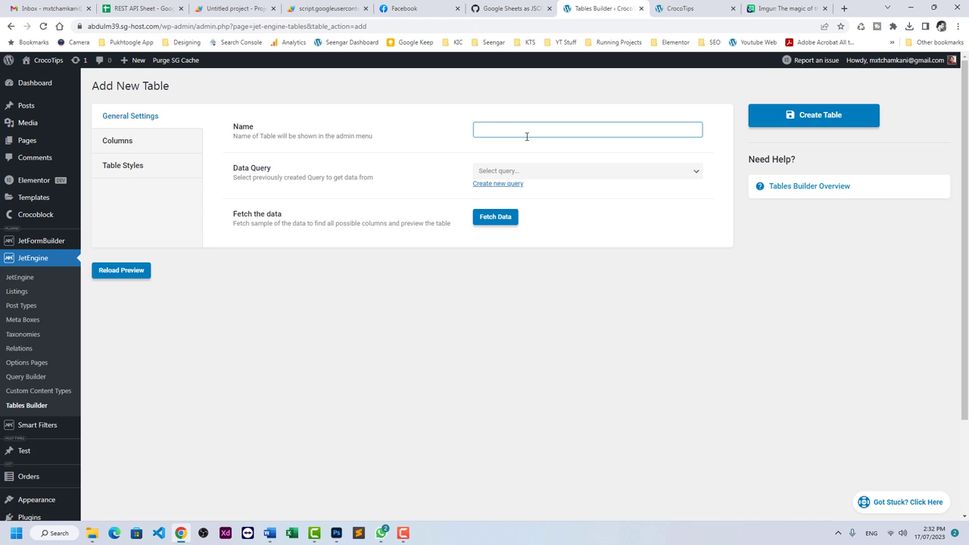
text(GOogle)
key(ctrl+a)
text(Goo)
click(526, 171)
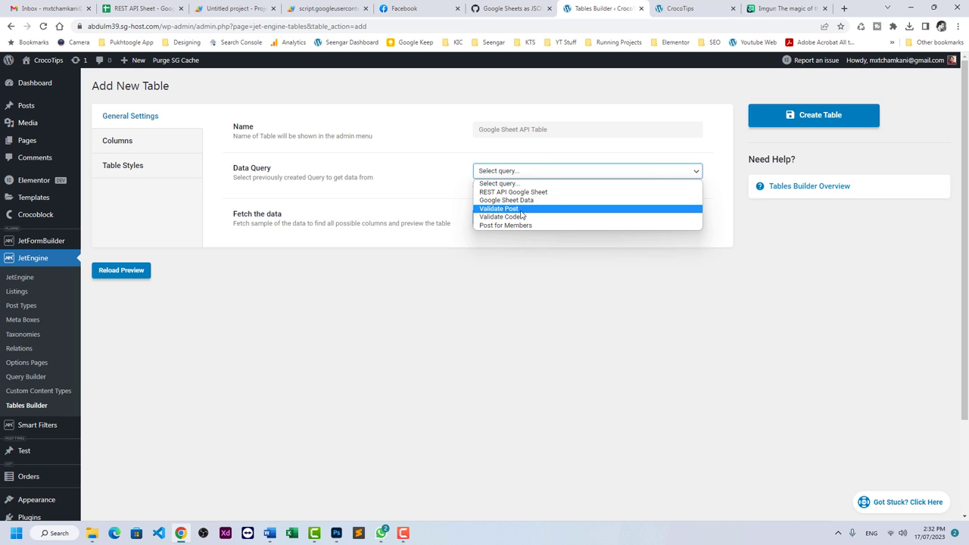
click(514, 191)
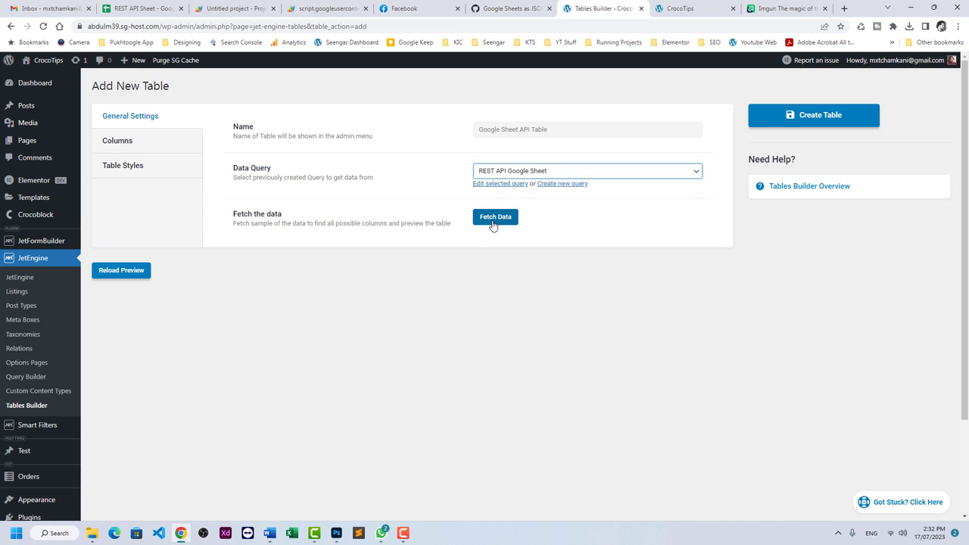
click(493, 222)
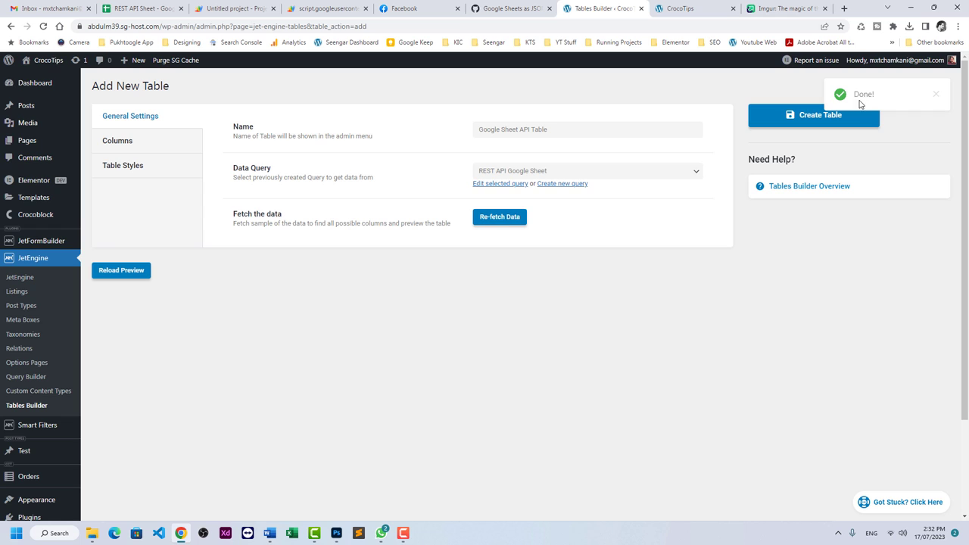
Add a Name column showing the raw value of the fetched Name field.
click(115, 141)
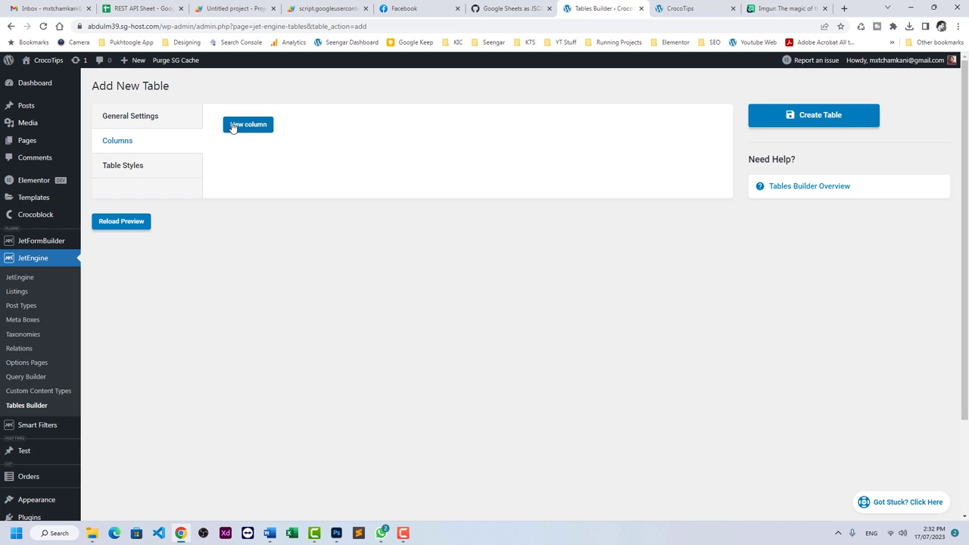
click(235, 127)
click(502, 158)
text(Name)
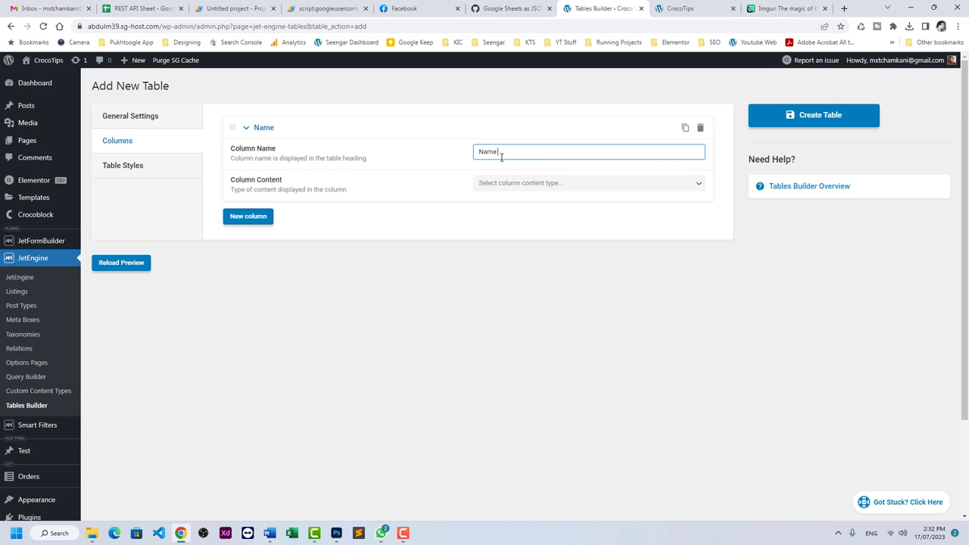
key(Tab)
click(504, 185)
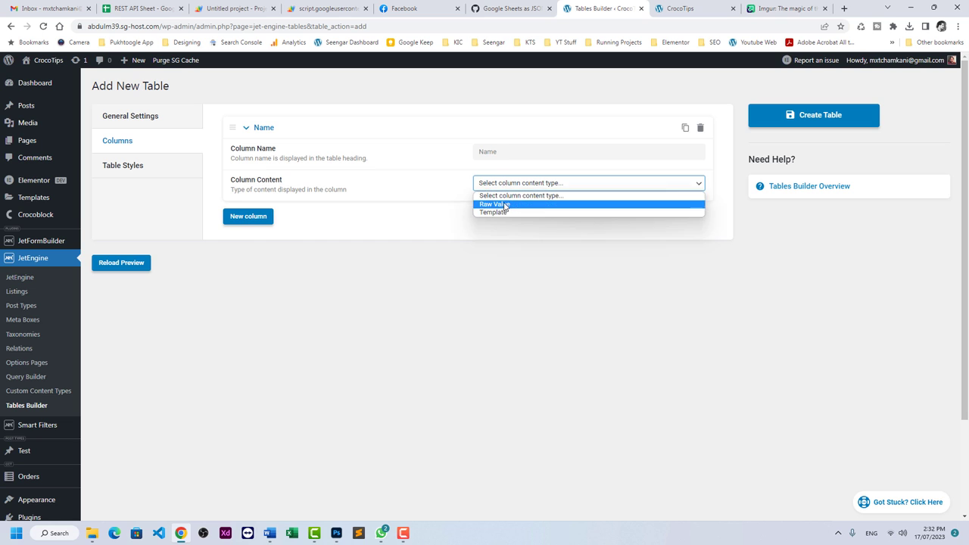
click(505, 204)
click(503, 217)
click(503, 236)
click(504, 245)
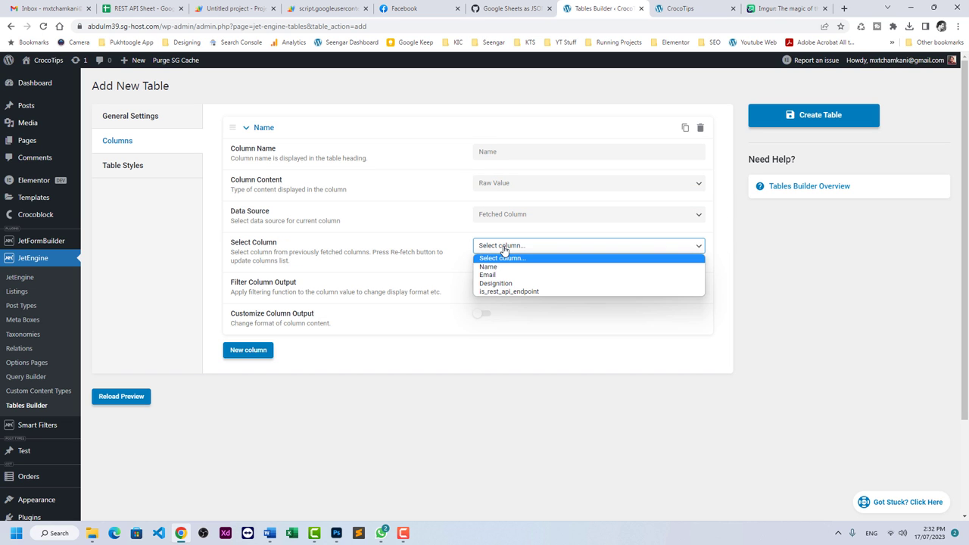
click(505, 268)
Add an Email column showing the raw value of the fetched Email field.
click(257, 354)
scroll(381, 318, down, 2)
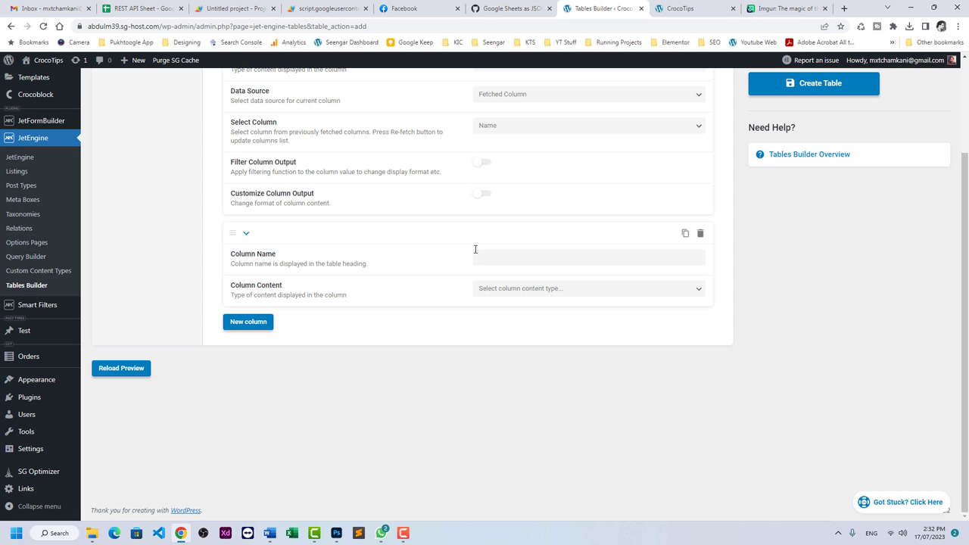
click(497, 259)
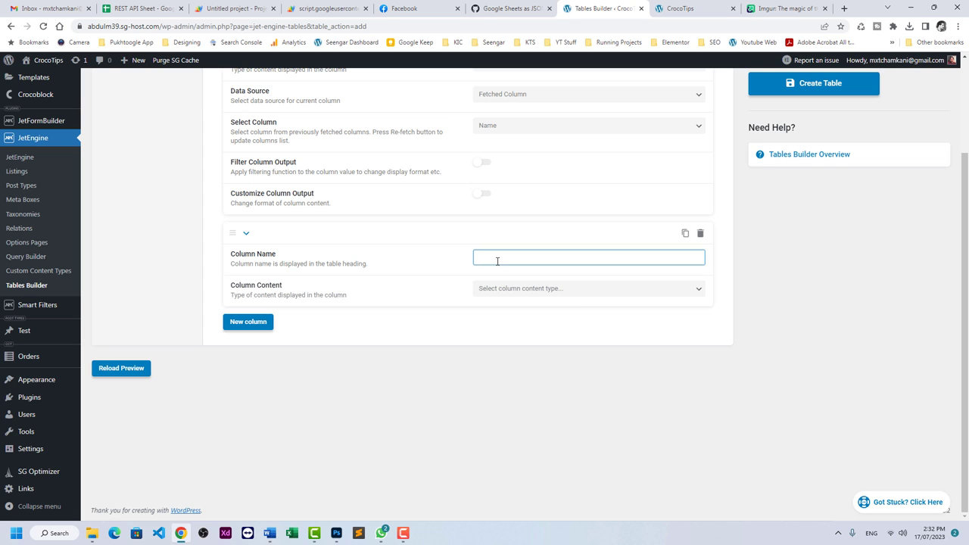
text(Email)
click(497, 288)
click(511, 318)
click(510, 294)
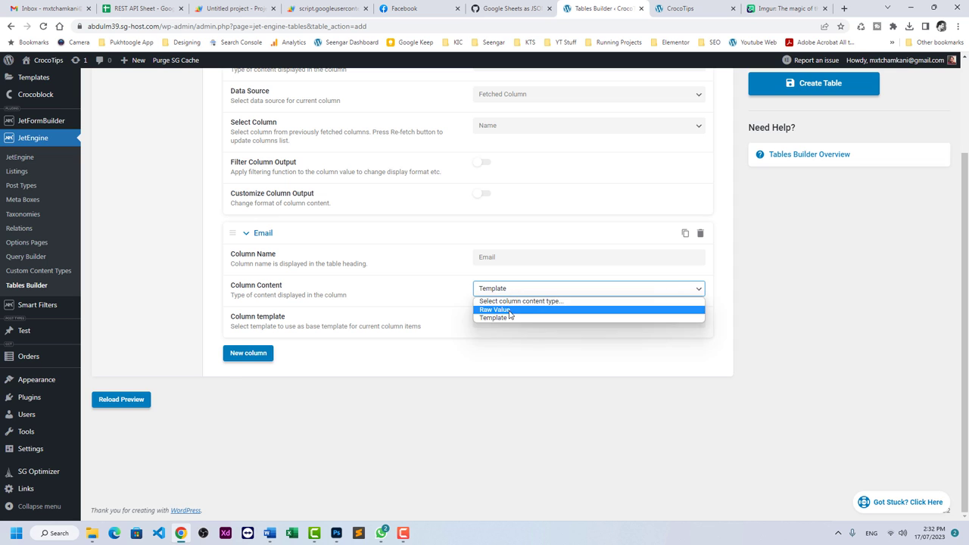
click(511, 309)
click(510, 319)
click(512, 340)
click(515, 352)
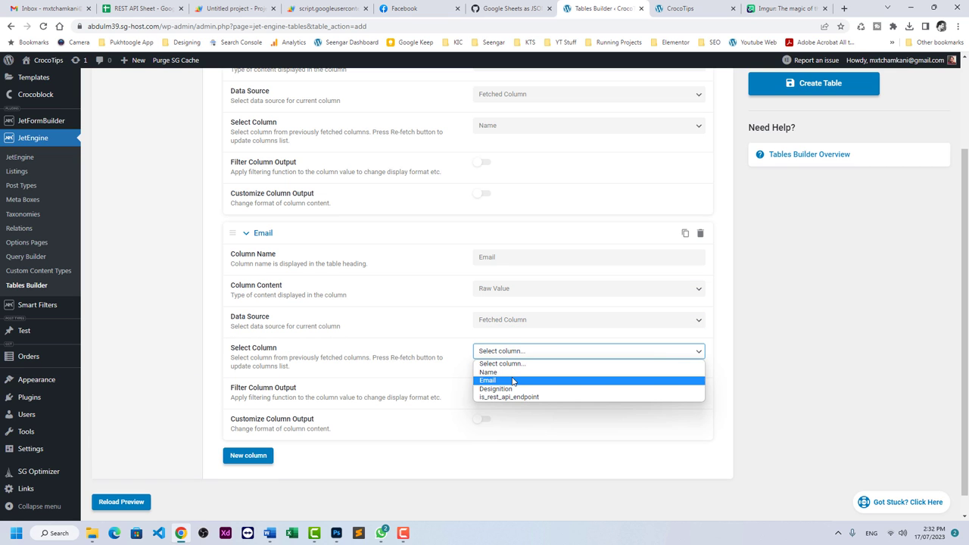
click(514, 380)
scroll(417, 323, down, 1)
Add a third raw-value column mapped to the fetched Designition field, renaming it from Position.
click(256, 441)
scroll(452, 277, down, 2)
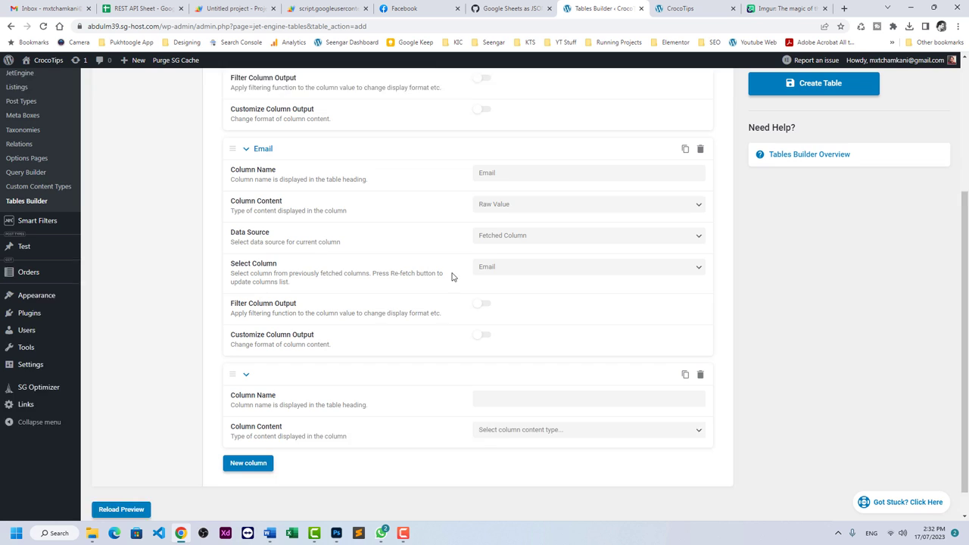
click(507, 365)
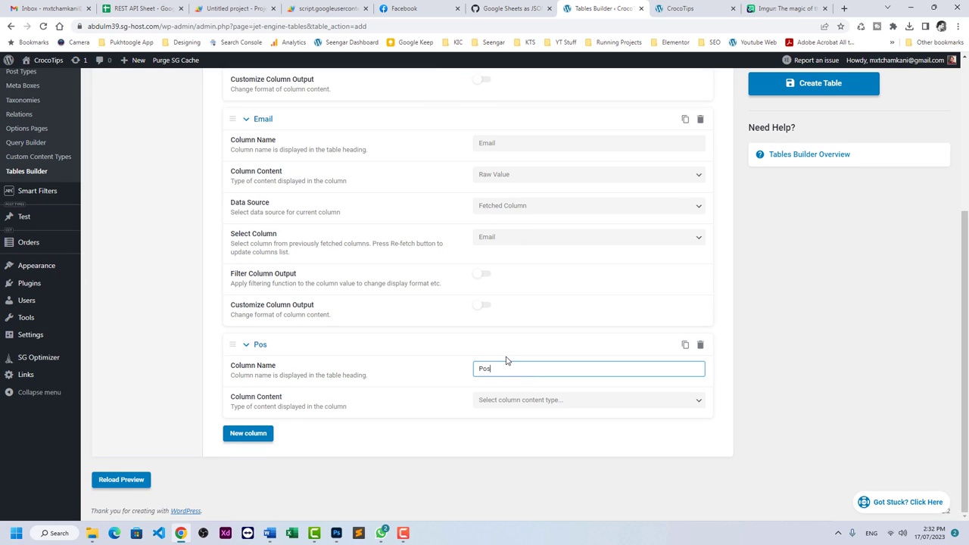
text(Position)
click(505, 401)
click(504, 421)
scroll(454, 374, down, 2)
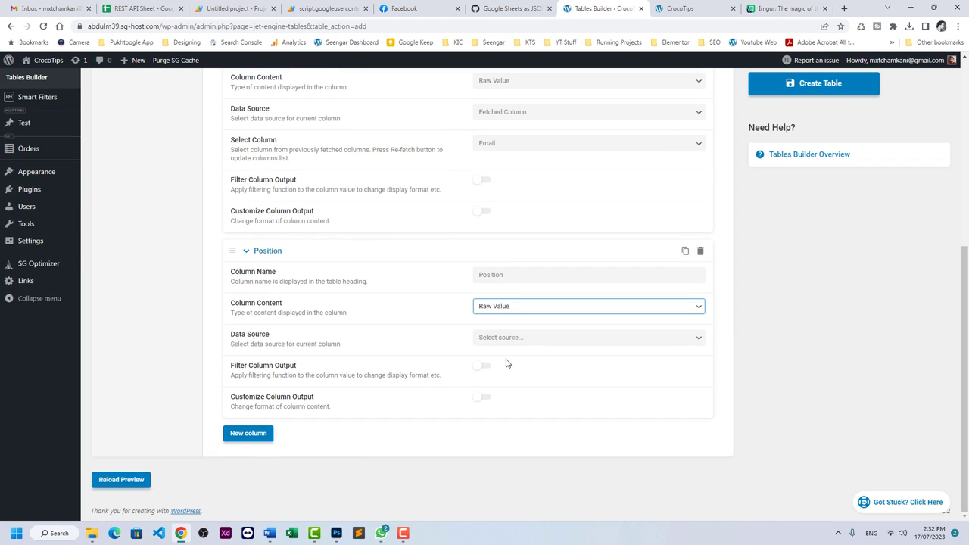
click(509, 341)
click(509, 358)
click(506, 369)
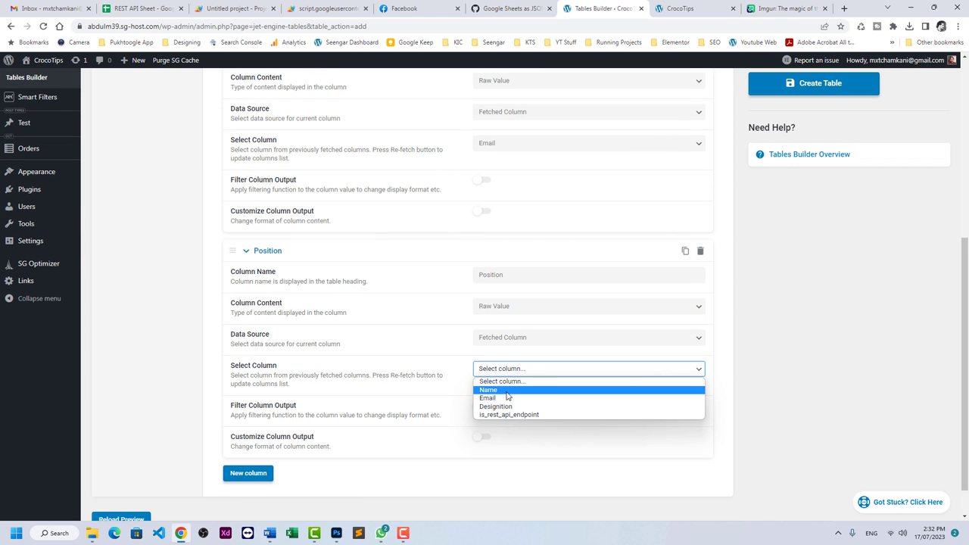
click(505, 408)
scroll(348, 335, down, 1)
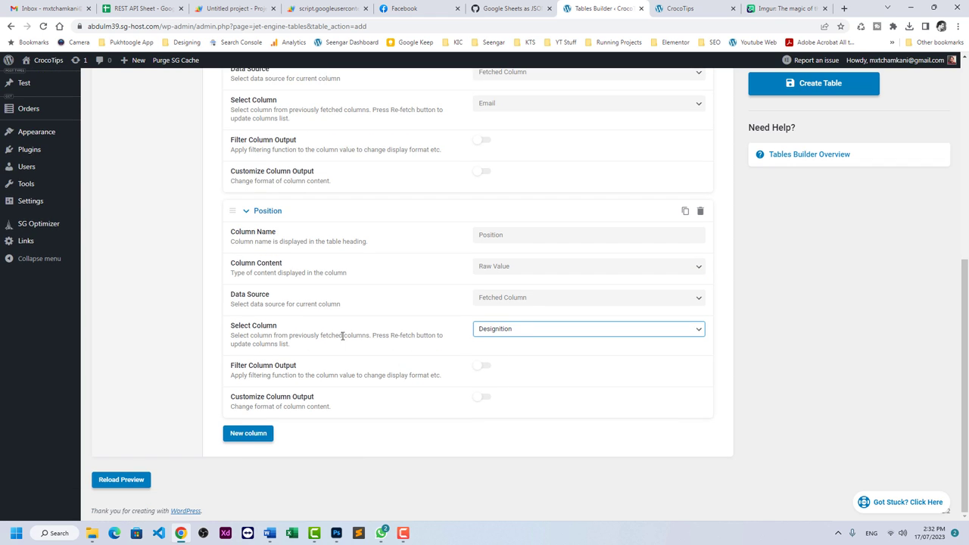
double_click(496, 235)
text(Design)
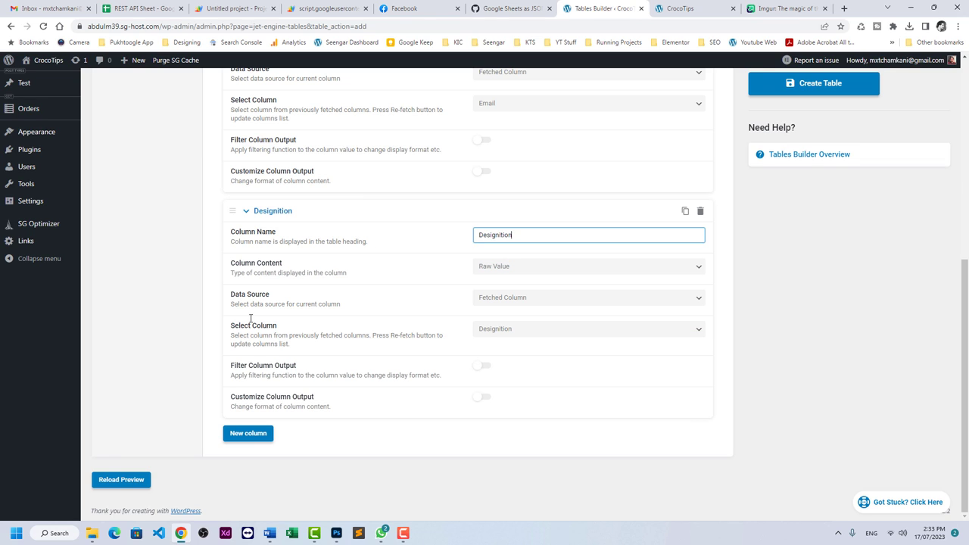
Reload the table preview and check that all three employees appear.
click(114, 478)
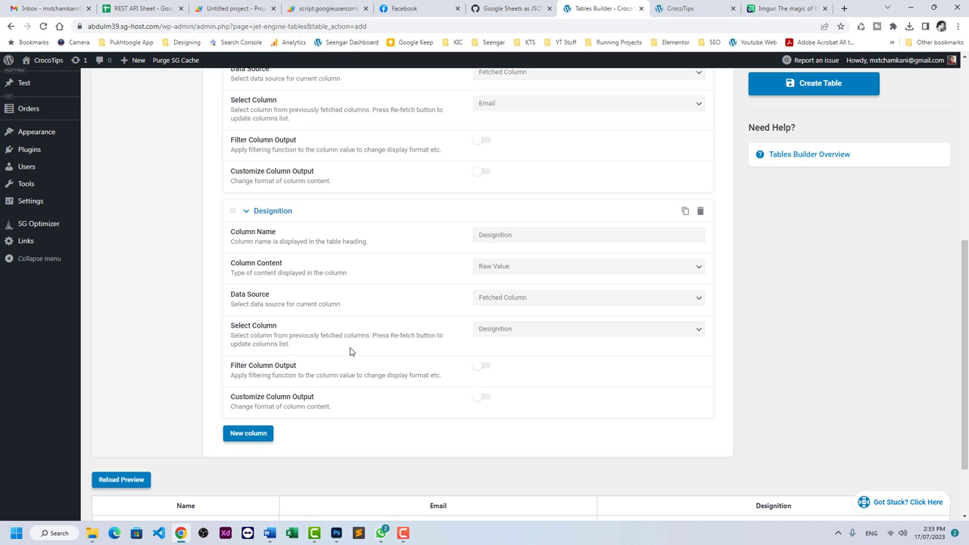
scroll(350, 351, down, 2)
drag(134, 445, 137, 486)
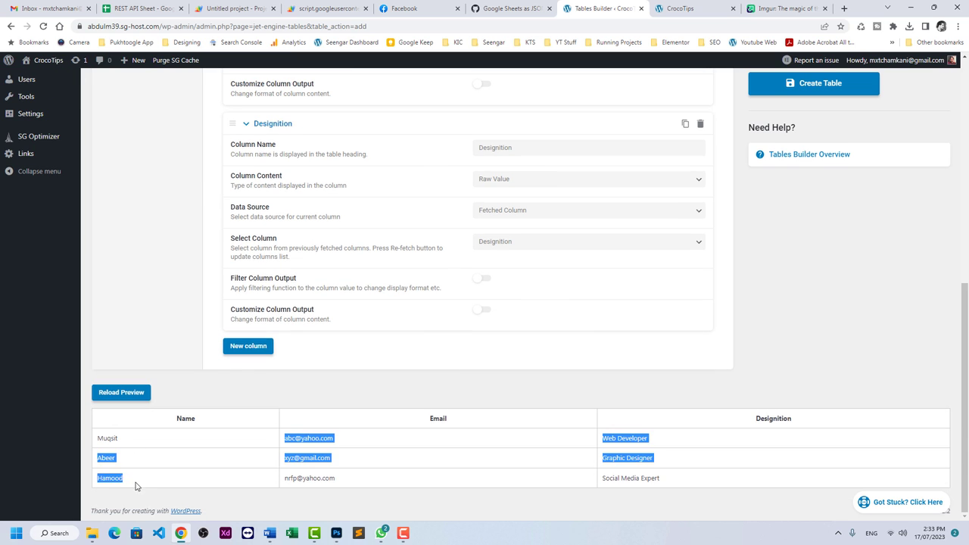
click(314, 457)
scroll(383, 334, up, 6)
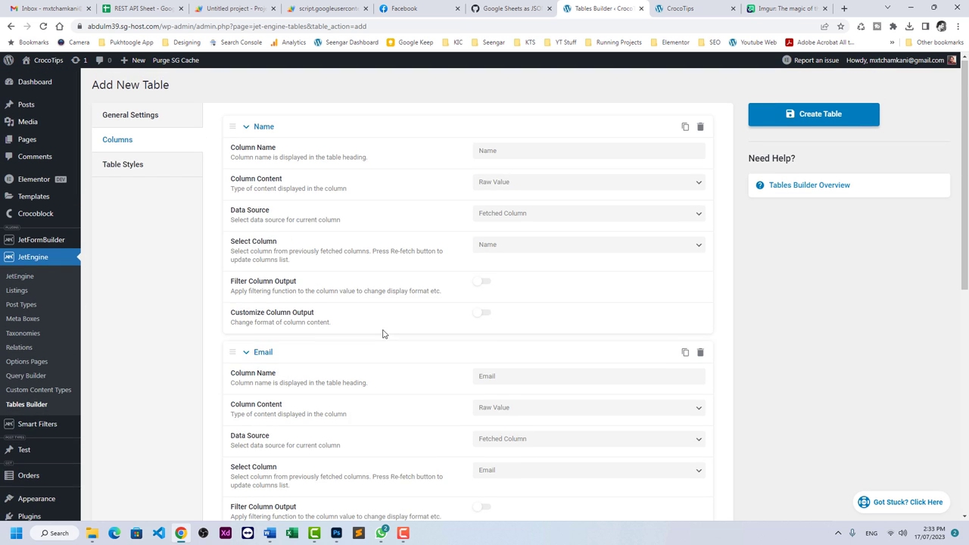
Set the Name and Email column headings to left horizontal alignment.
click(138, 172)
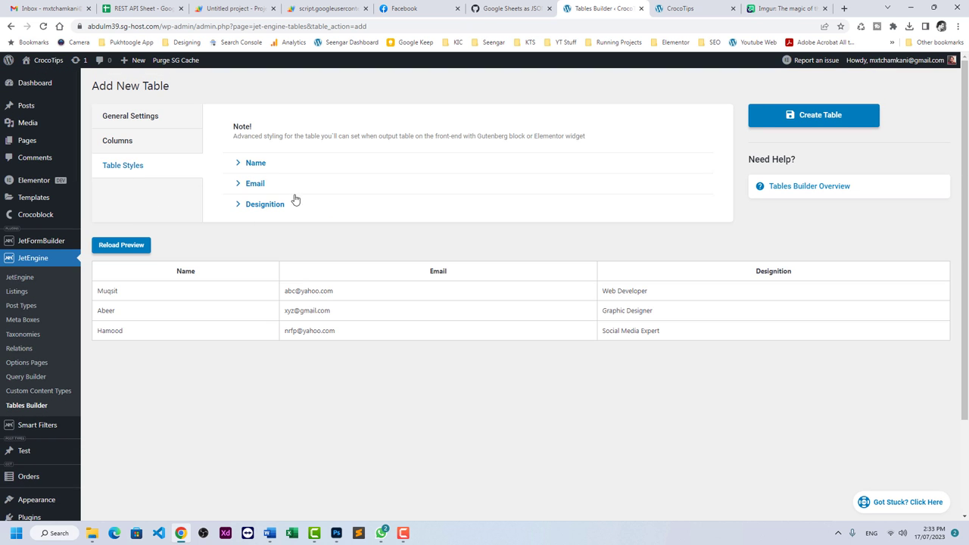
click(258, 162)
click(500, 295)
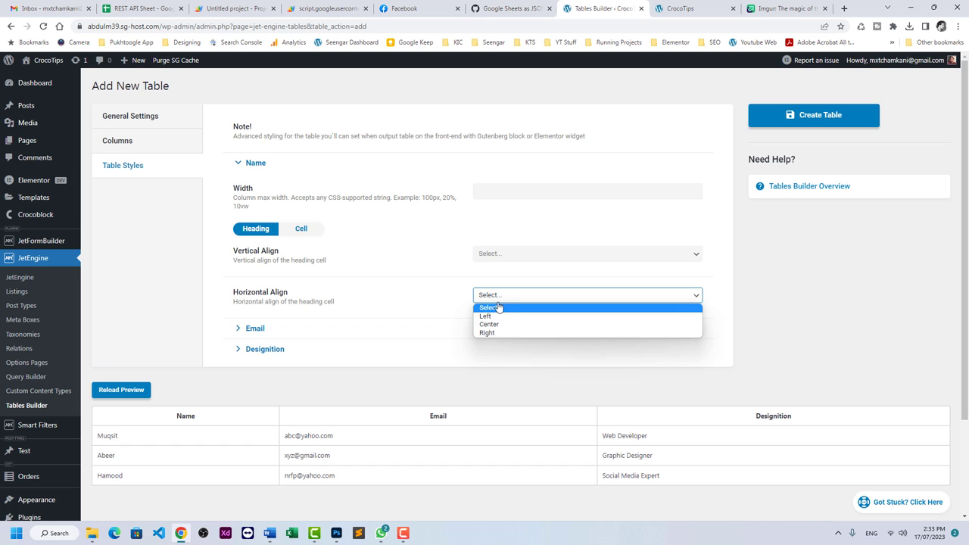
click(485, 309)
click(485, 328)
scroll(511, 320, down, 2)
click(512, 320)
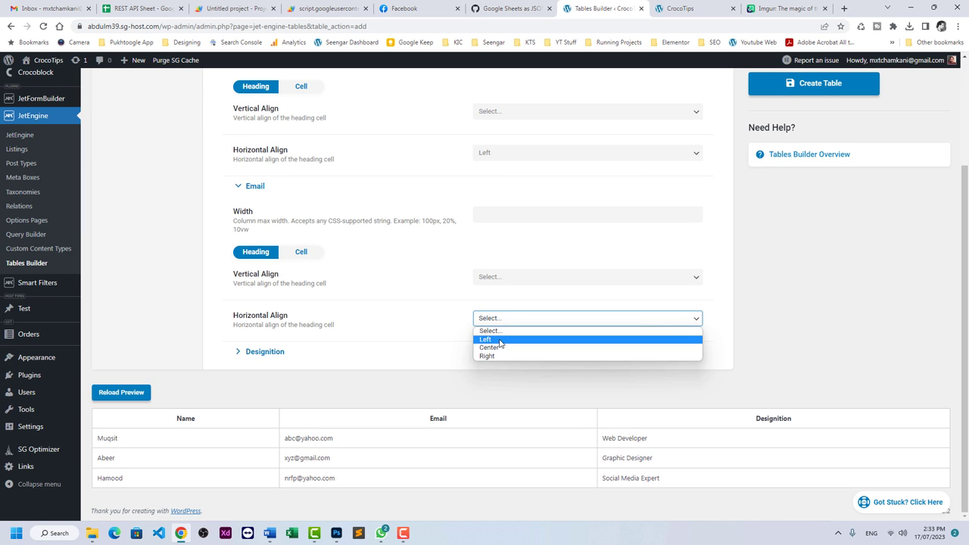
click(489, 340)
Left-align the Designition heading, reload the preview, and create the table.
click(392, 359)
scroll(493, 346, down, 1)
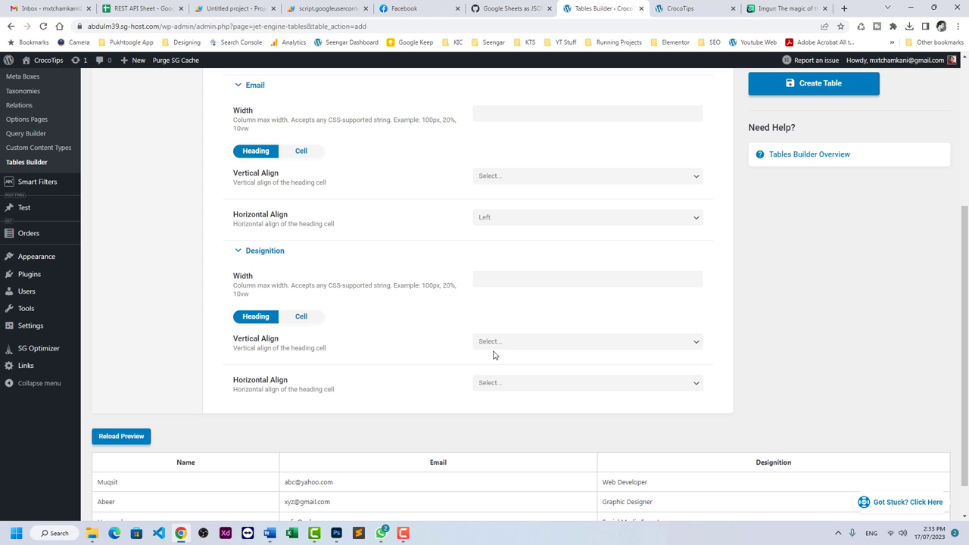
click(494, 342)
key(Escape)
click(489, 383)
click(490, 403)
click(121, 436)
scroll(353, 386, down, 1)
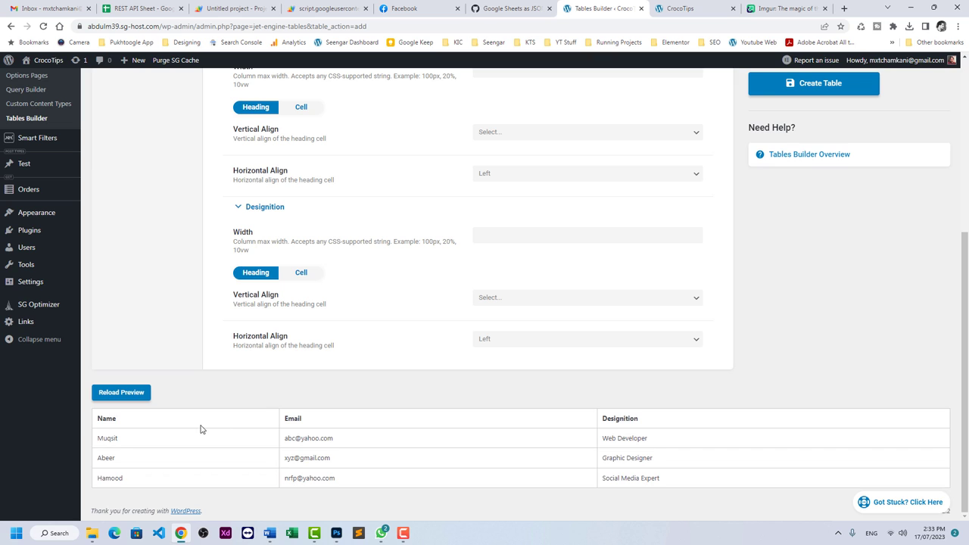
click(798, 89)
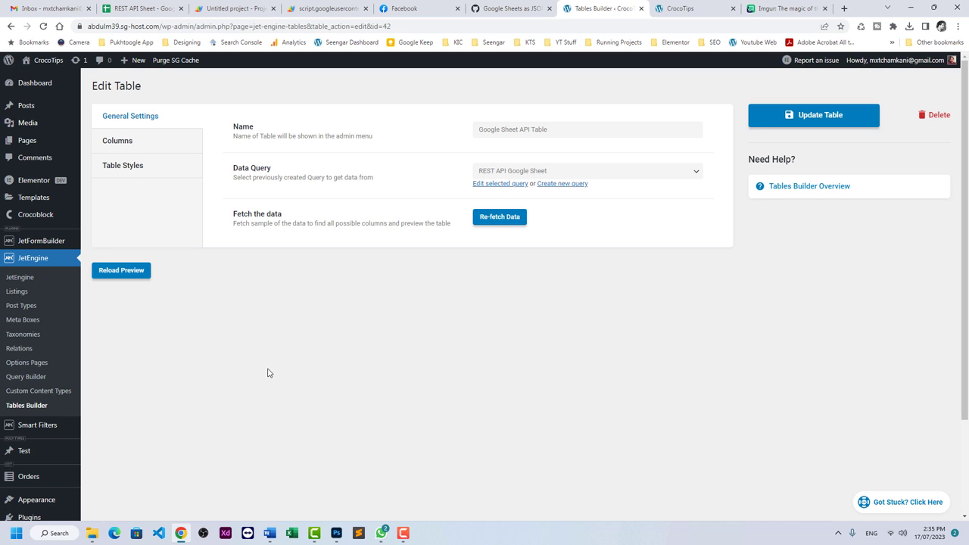
Create and publish a page named 'Google Sheet Data', then launch Elementor on it.
click(58, 143)
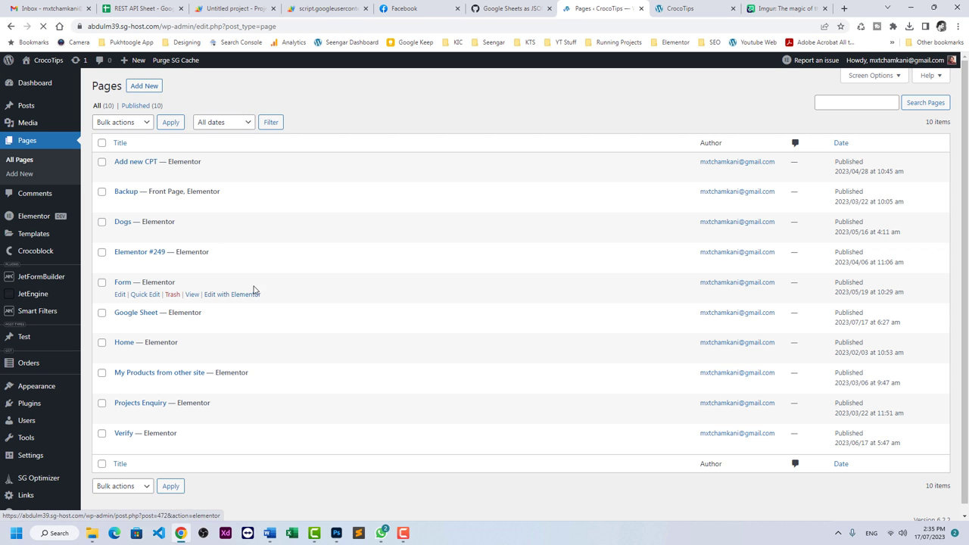
click(158, 87)
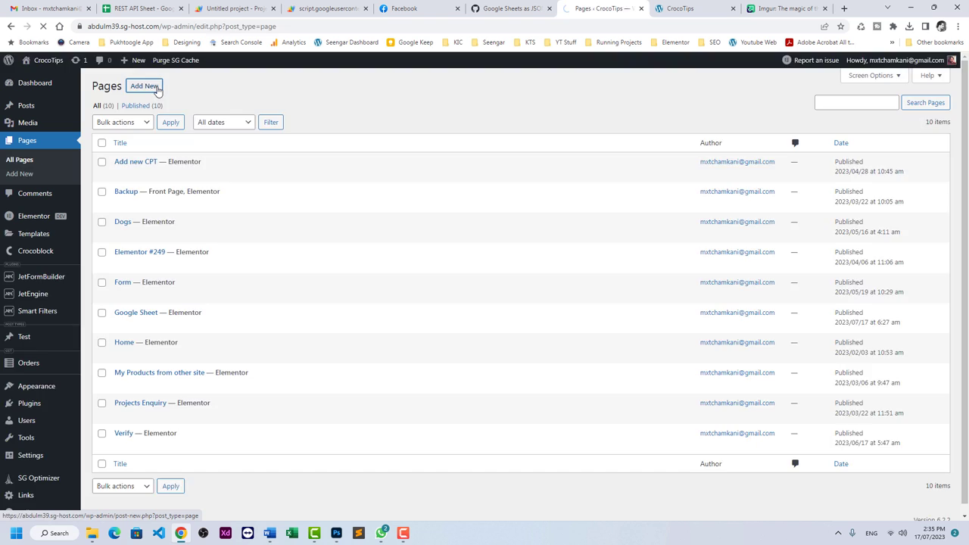
text(Google Sheet Data)
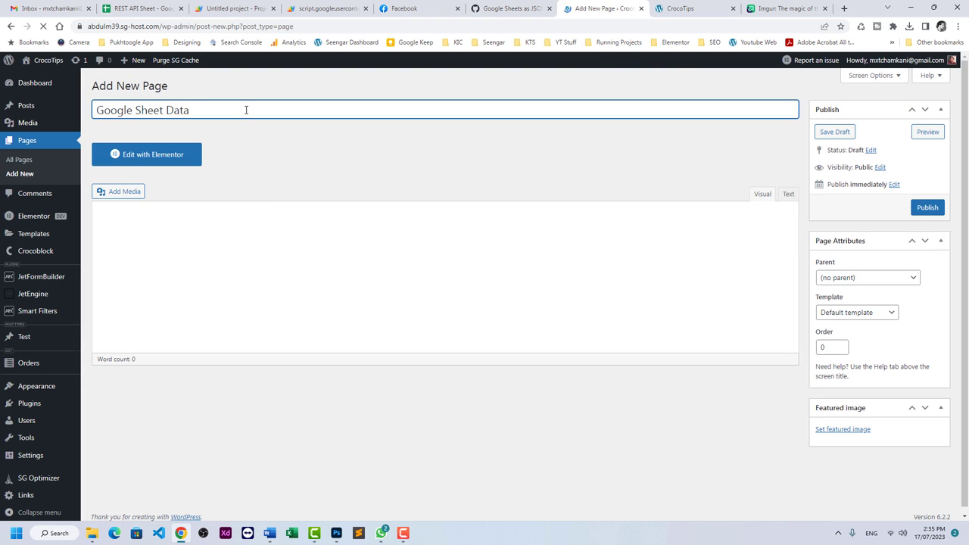
click(914, 208)
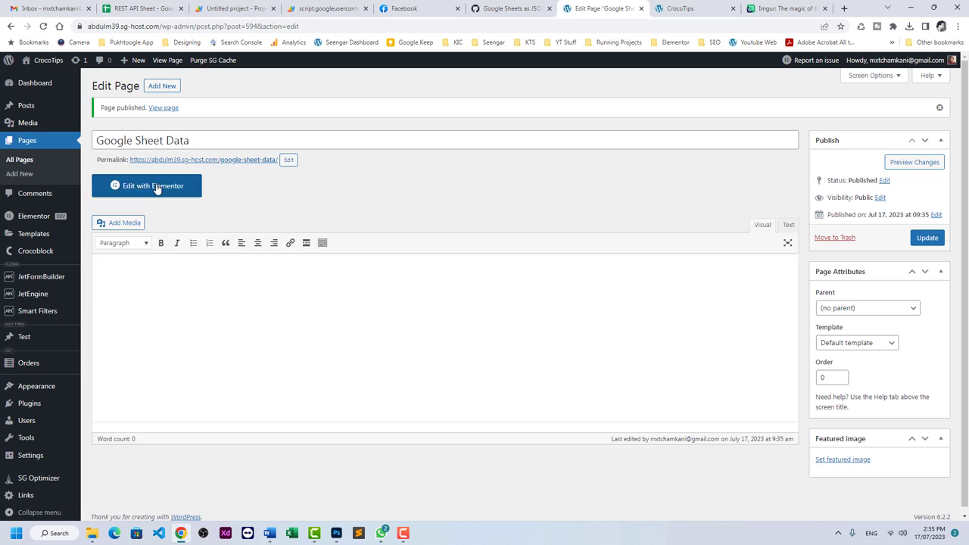
click(165, 188)
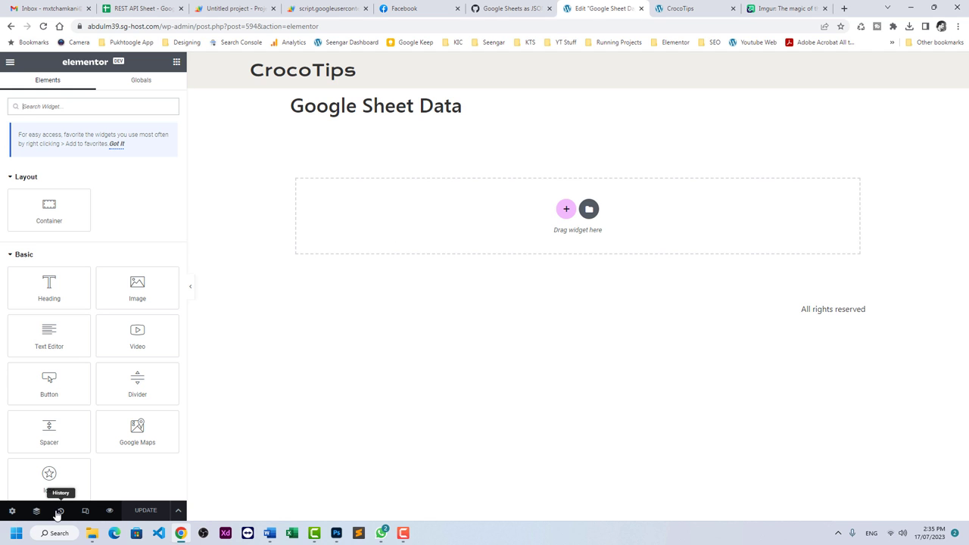
Hide the page title and add a heading reading 'Employee of the Month'.
click(12, 511)
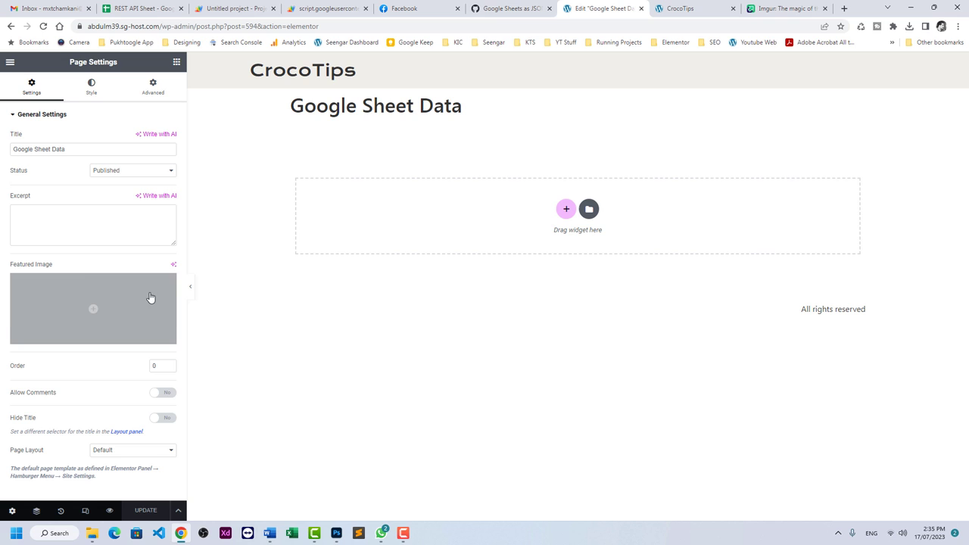
click(163, 418)
click(176, 62)
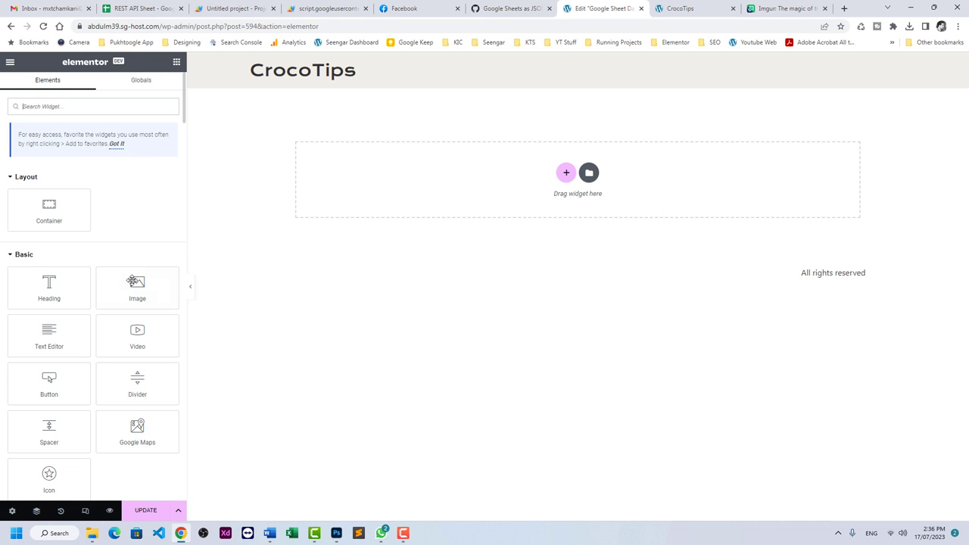
drag(85, 296, 405, 206)
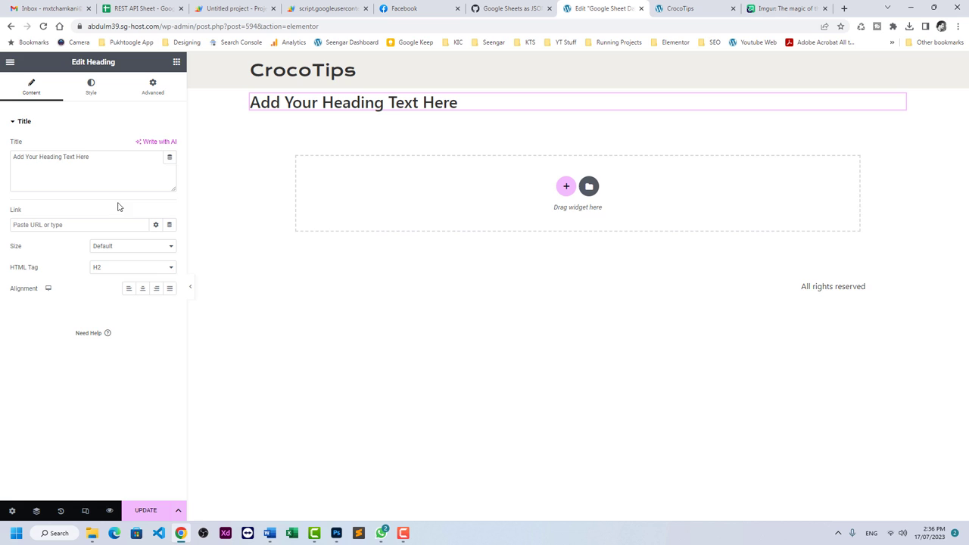
drag(167, 158, 2, 157)
text(Employ)
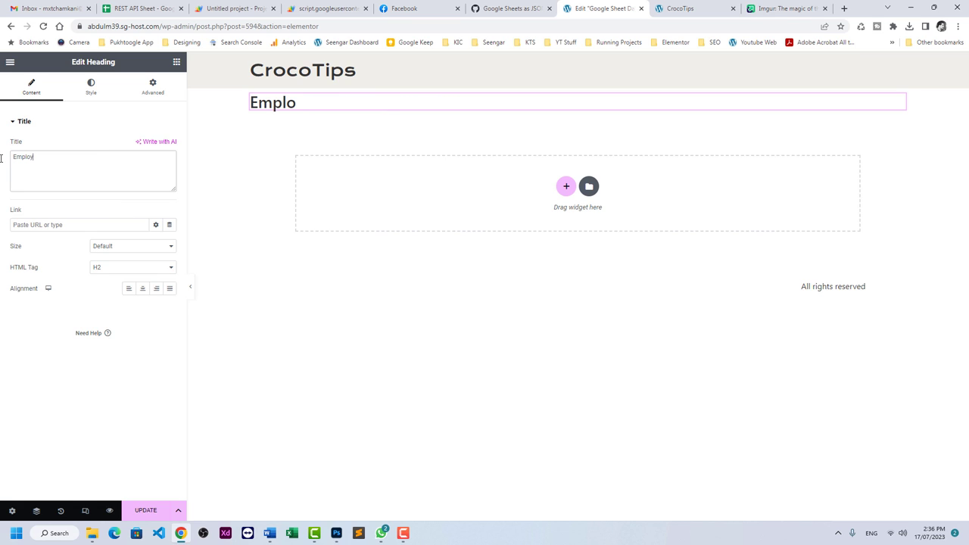
text(ee of the Month)
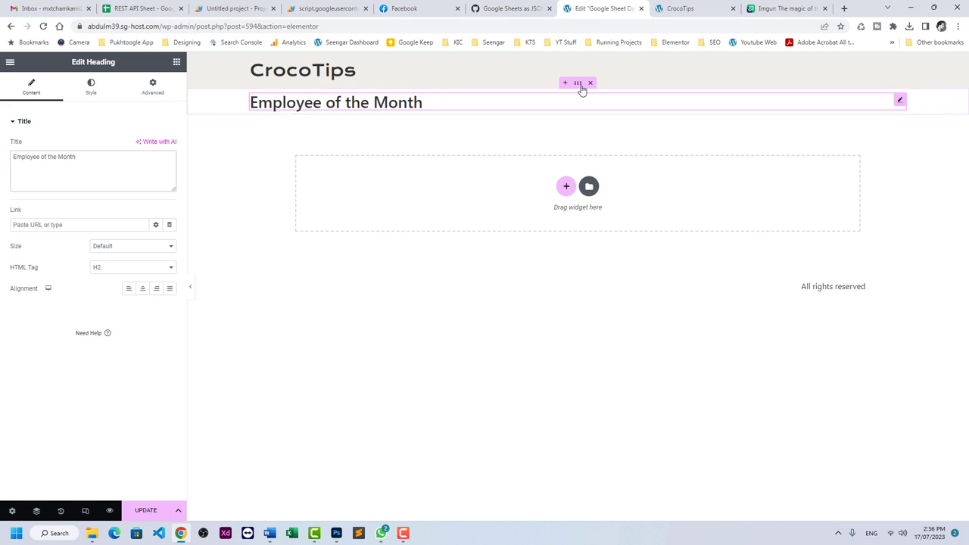
Give the heading's container equal padding on every side.
click(577, 83)
click(152, 87)
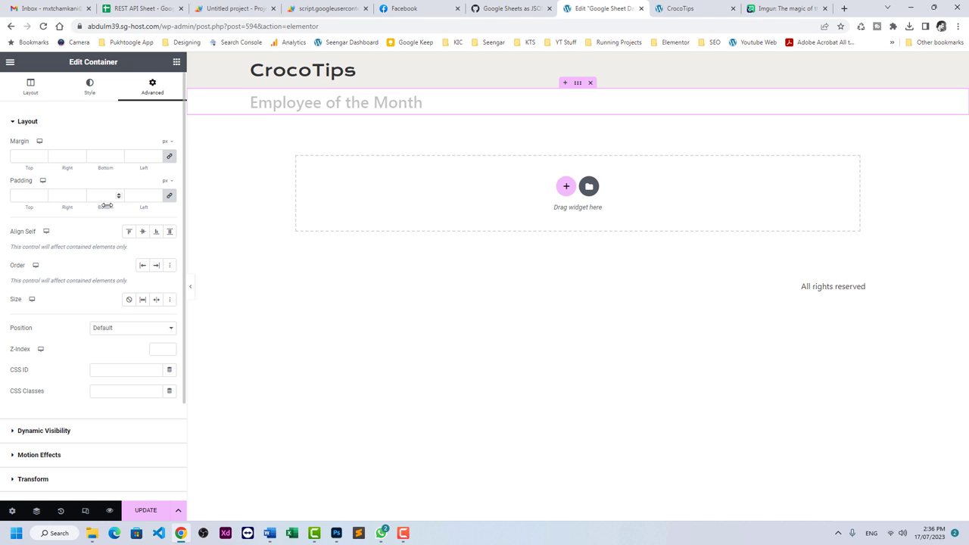
click(96, 199)
text(30)
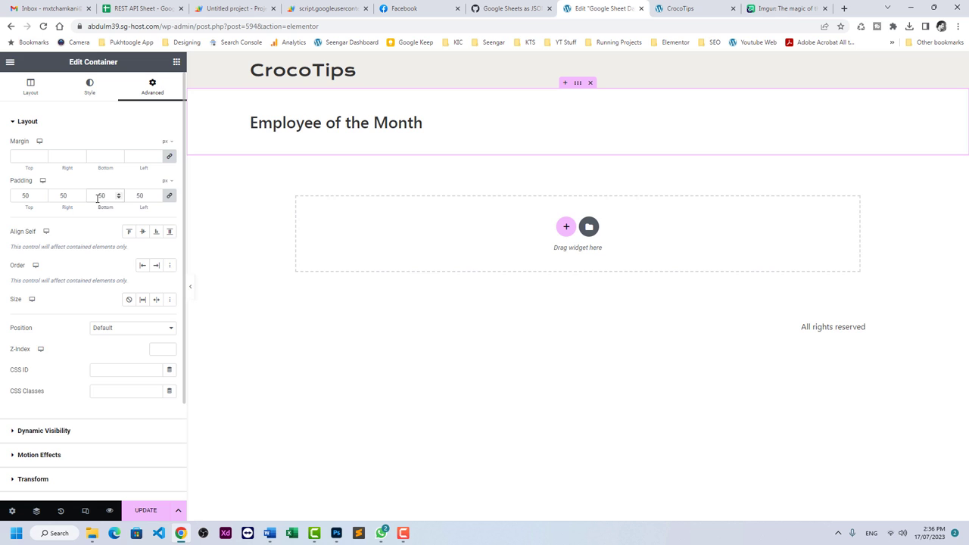
Make the Employee of the Month heading text bold.
click(409, 123)
click(91, 87)
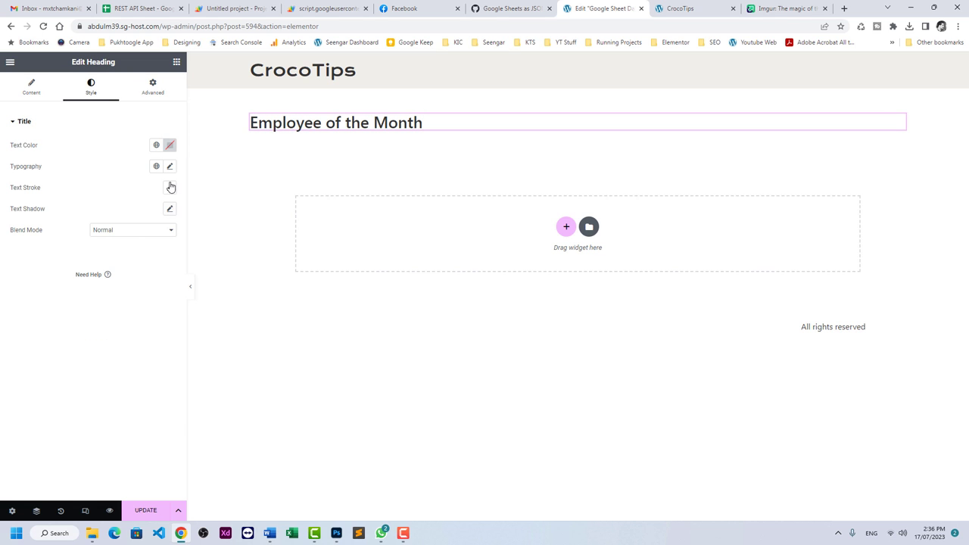
click(169, 166)
click(125, 271)
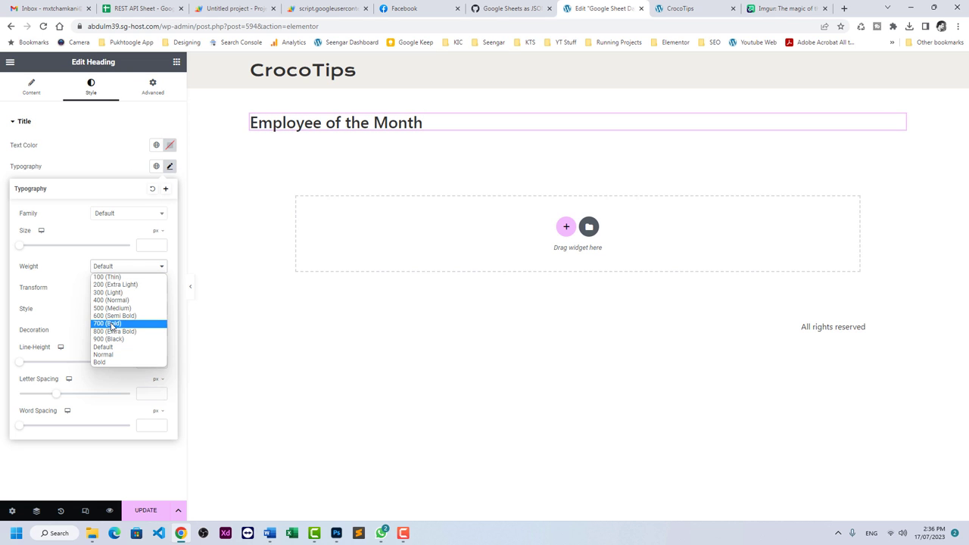
click(110, 334)
click(107, 167)
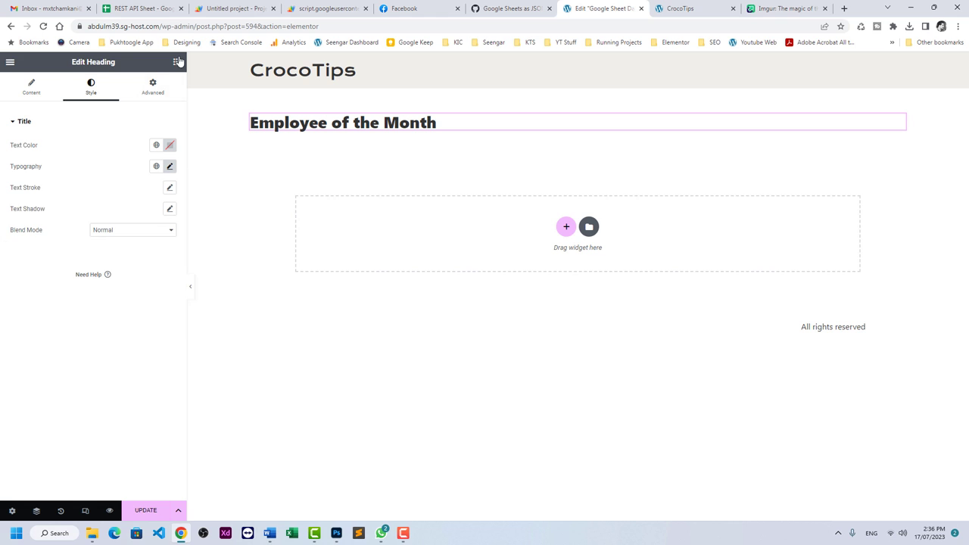
click(176, 61)
Place a Dynamic Table under the heading showing the Google Sheet API Table.
text(dynam)
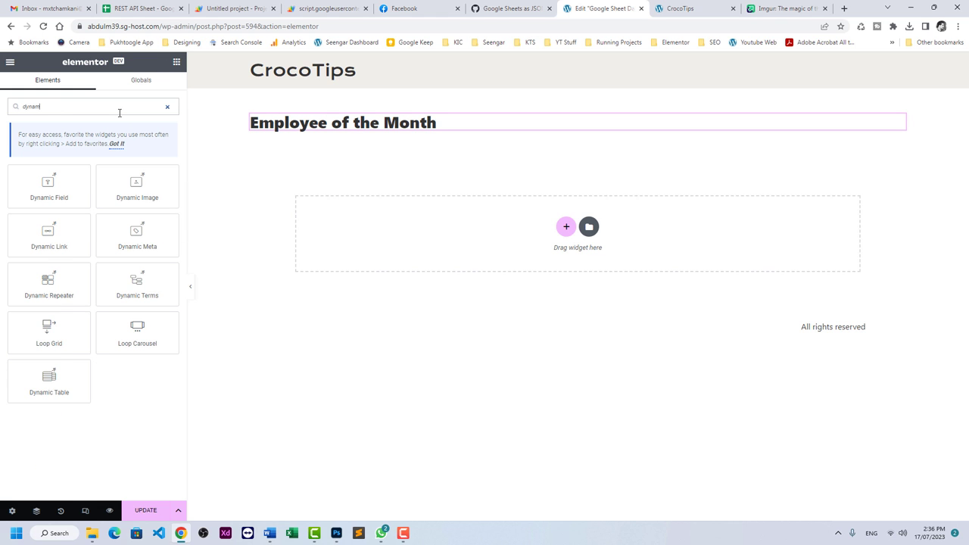
drag(20, 391, 283, 258)
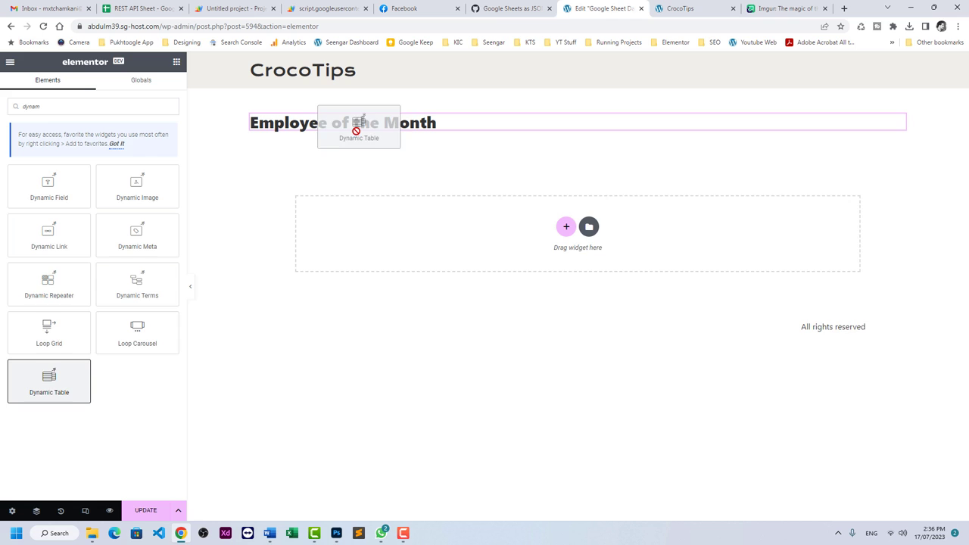
drag(356, 130, 356, 131)
click(144, 148)
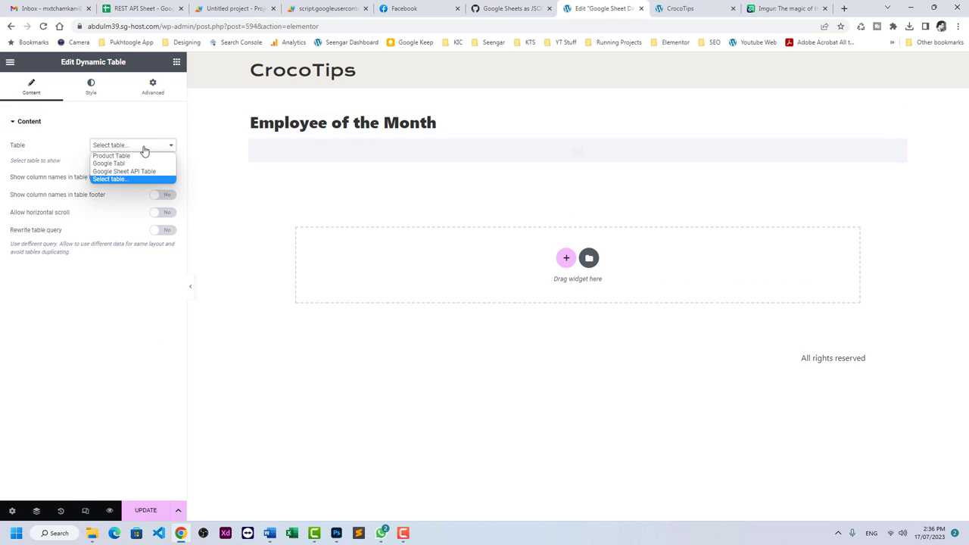
click(135, 172)
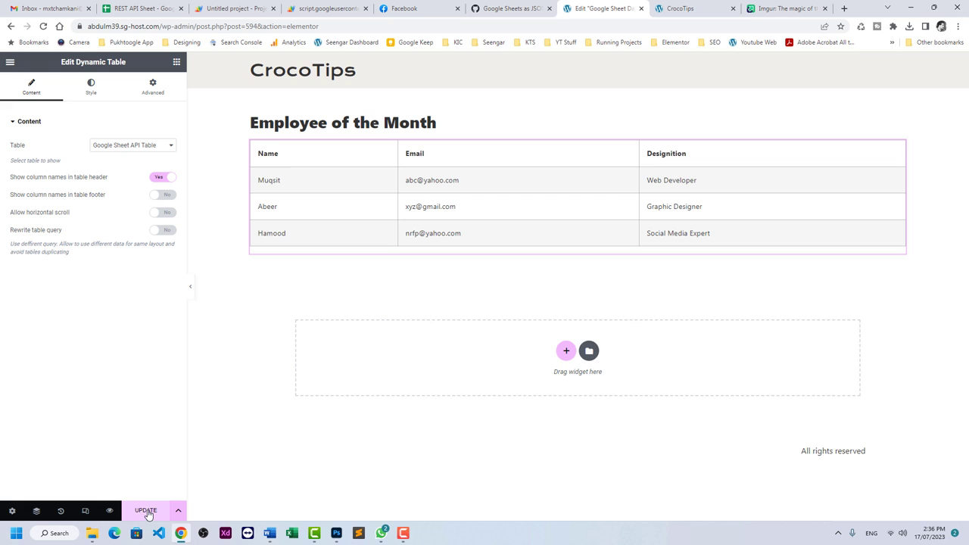
Update the page, review the preview, and return to the REST API Sheet at cell A5.
click(148, 510)
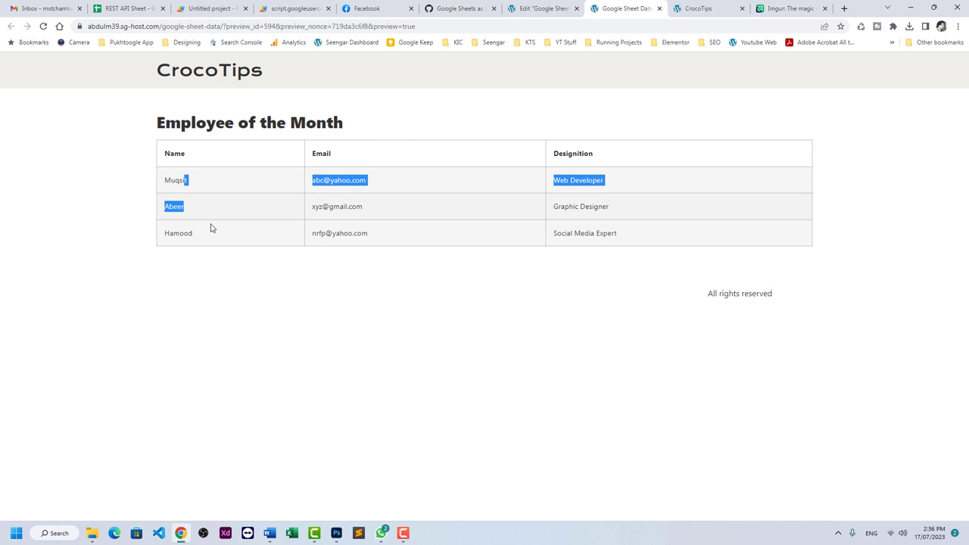
click(212, 228)
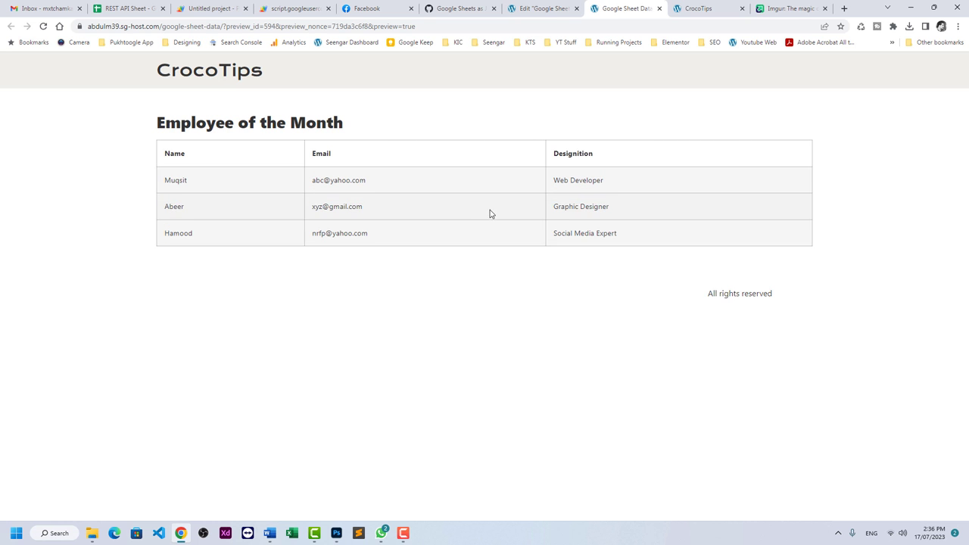
click(132, 11)
click(79, 184)
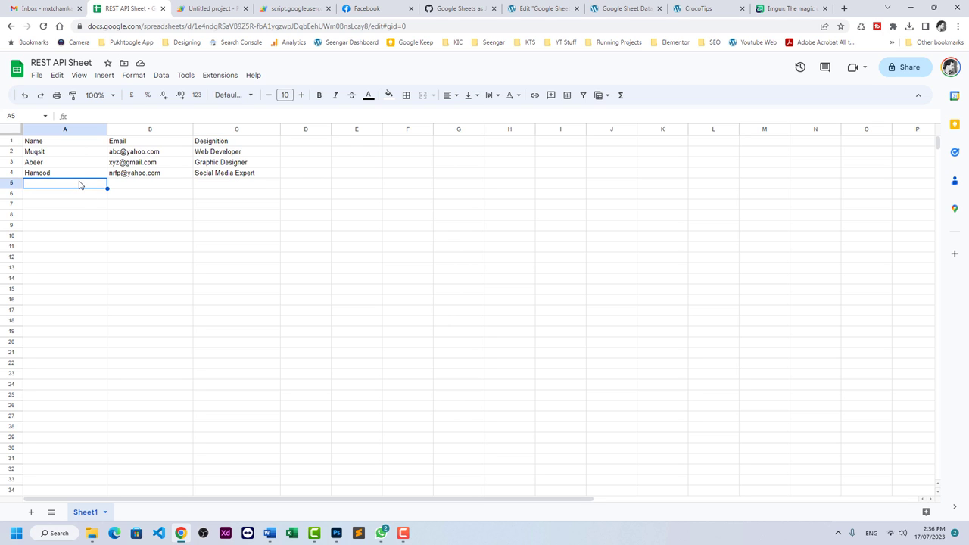
text(Muhammad)
key(Tab)
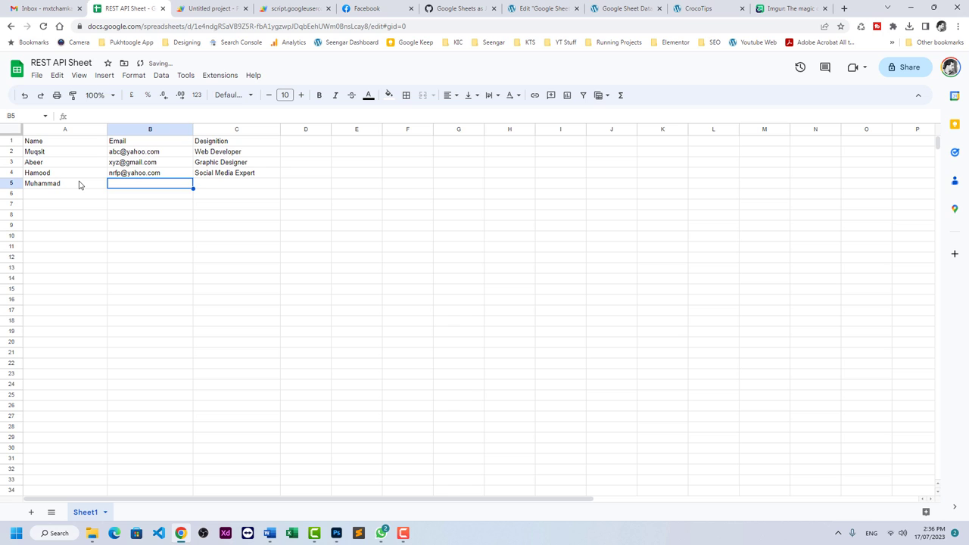
text(abc@yahoo.com)
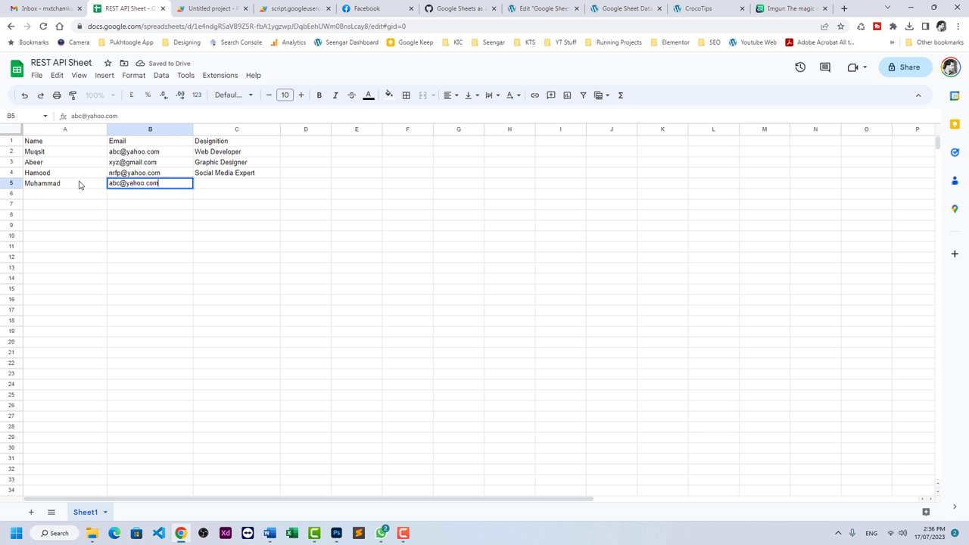
key(Tab)
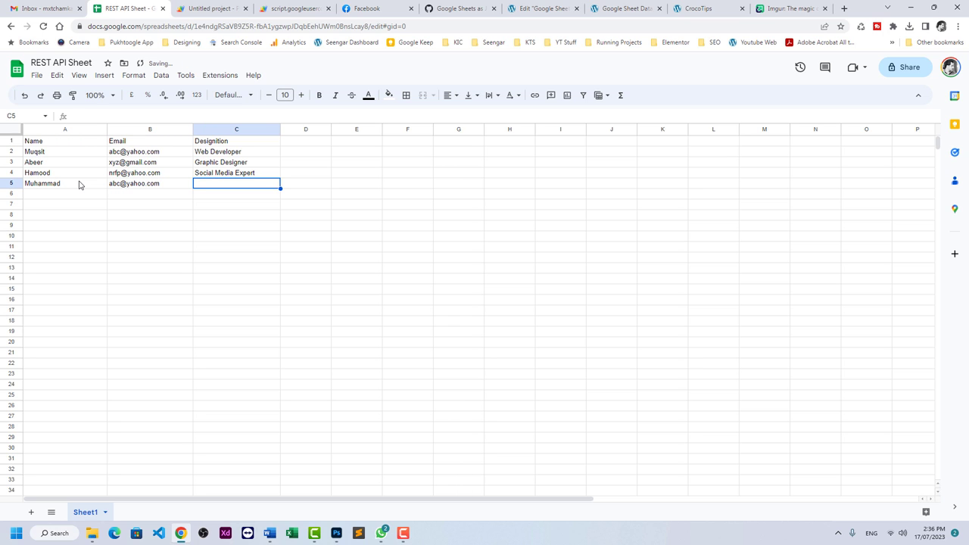
text(Accountant)
key(Return)
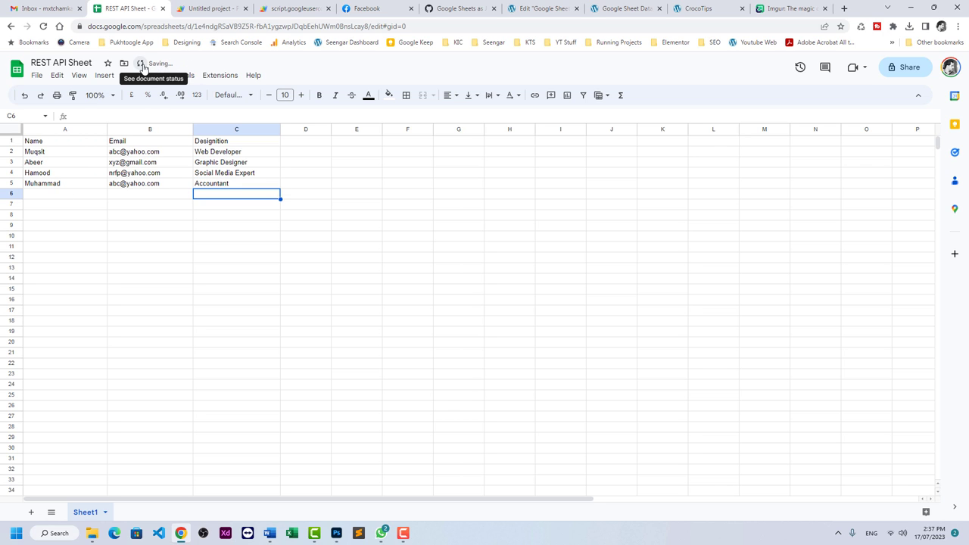
click(695, 8)
click(621, 8)
click(44, 27)
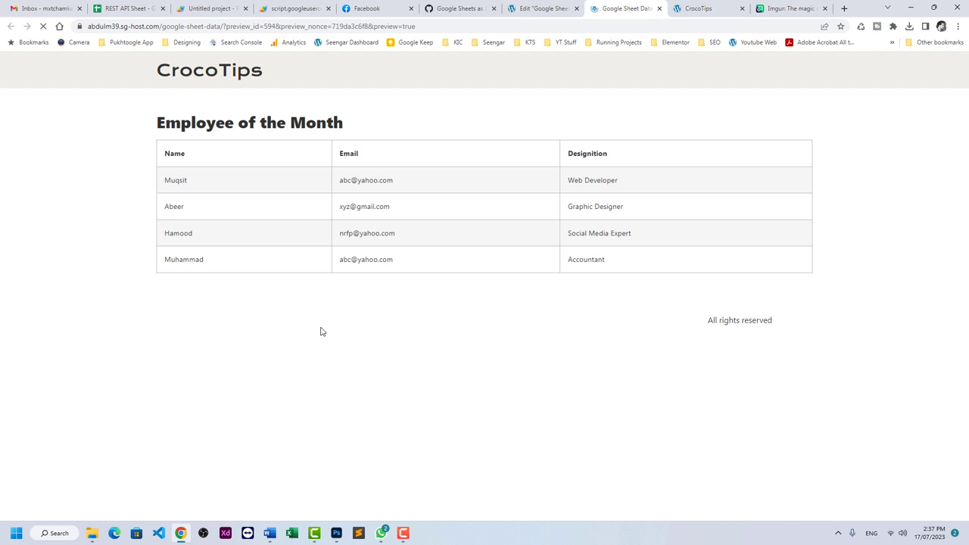
drag(267, 262, 513, 266)
click(577, 263)
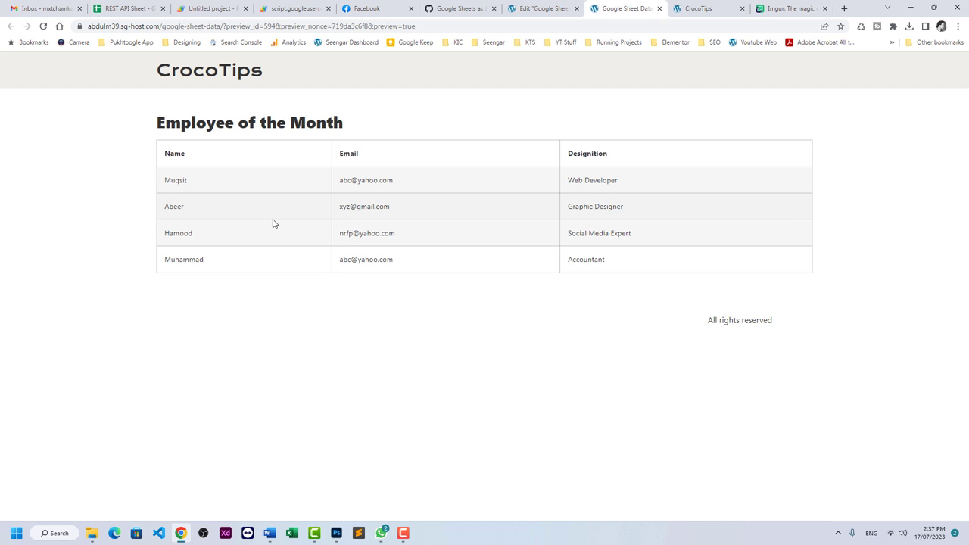
Enter the header 'Image' in cell D1 of REST API Sheet.
click(137, 8)
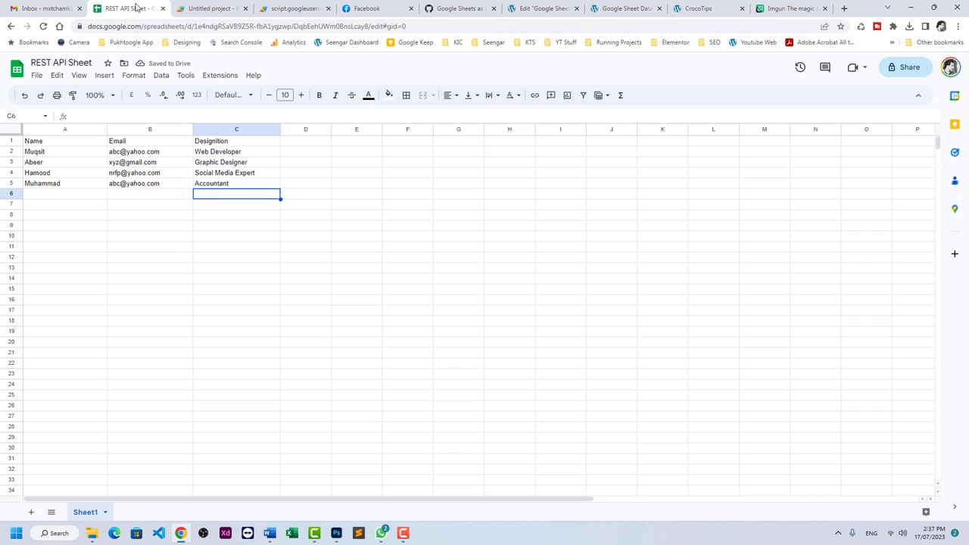
click(319, 143)
text(Image)
key(Return)
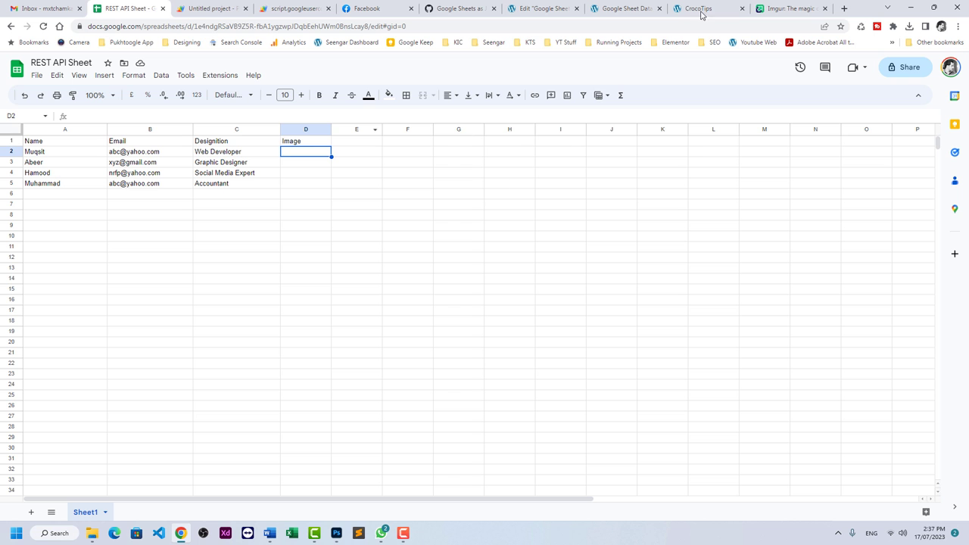
Copy the stegosaurus photo's Imgur address and paste it into cell D2.
click(769, 10)
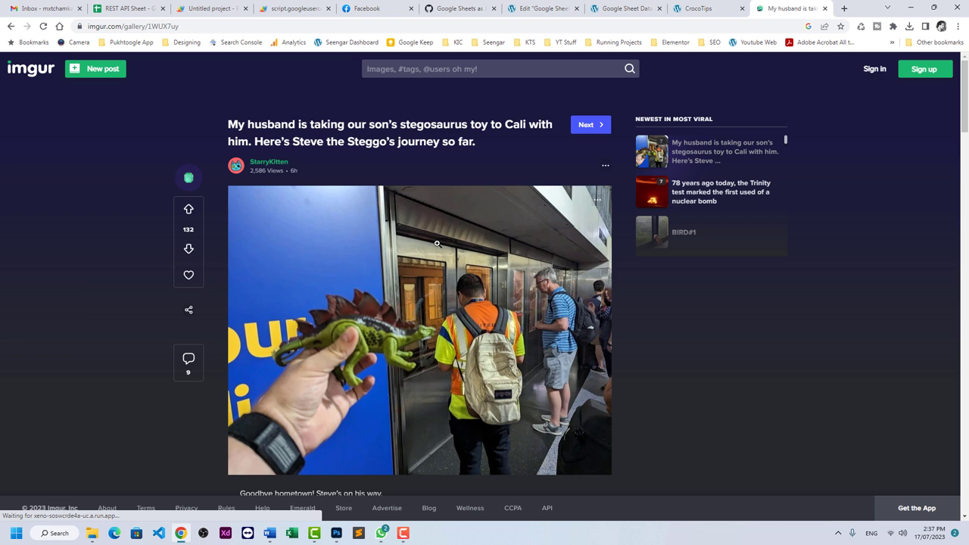
right_click(437, 243)
click(471, 291)
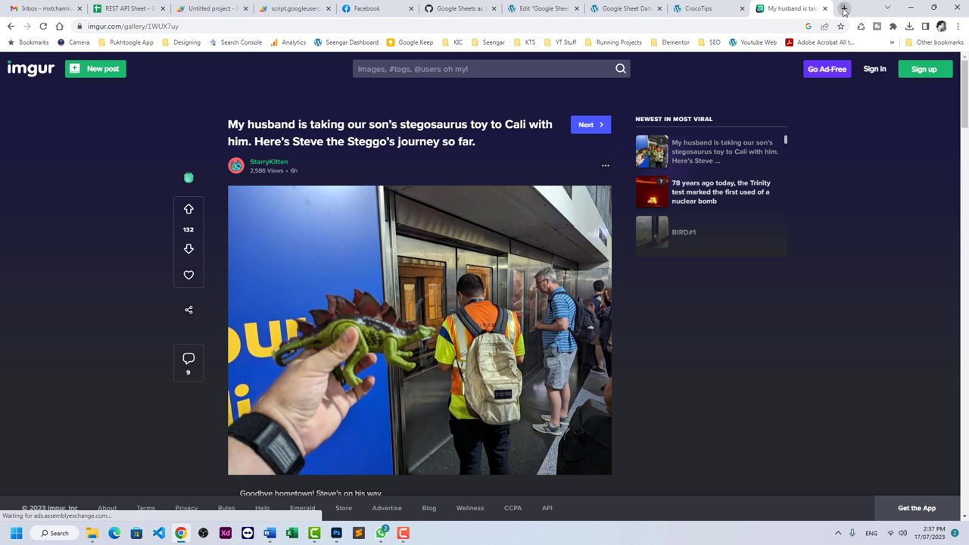
click(844, 8)
key(ctrl+v)
key(Return)
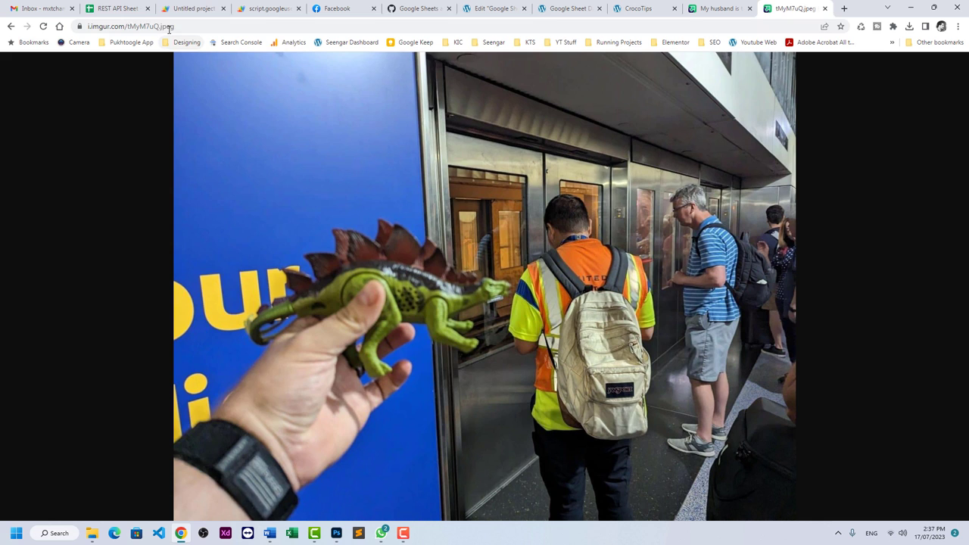
click(111, 6)
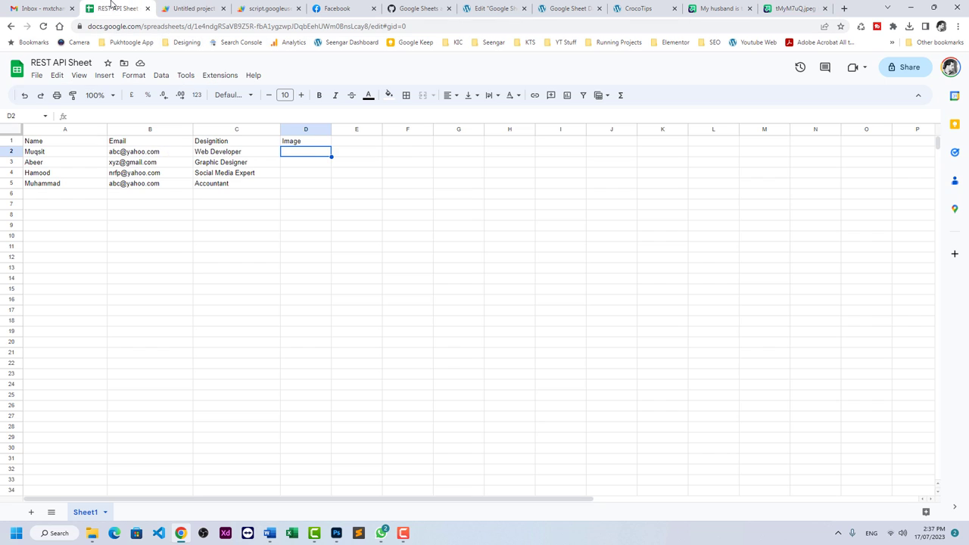
double_click(312, 154)
key(ctrl+v)
click(312, 183)
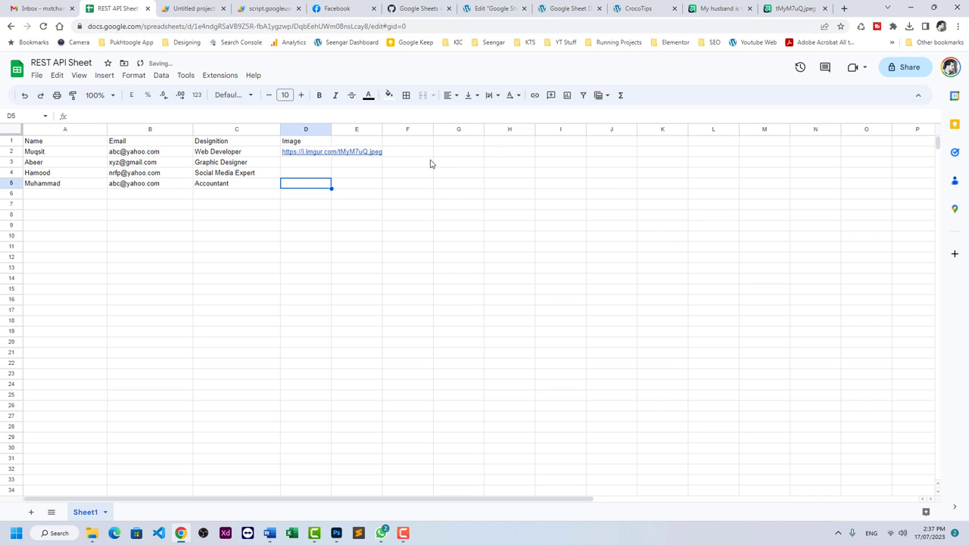
Find the bear meme post on Imgur and paste its image address into D3.
click(794, 9)
click(719, 8)
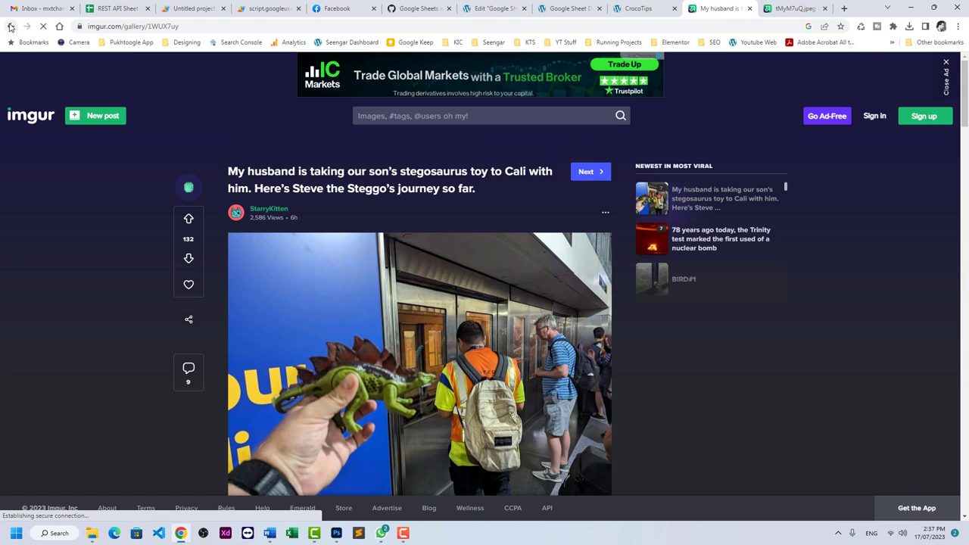
click(11, 25)
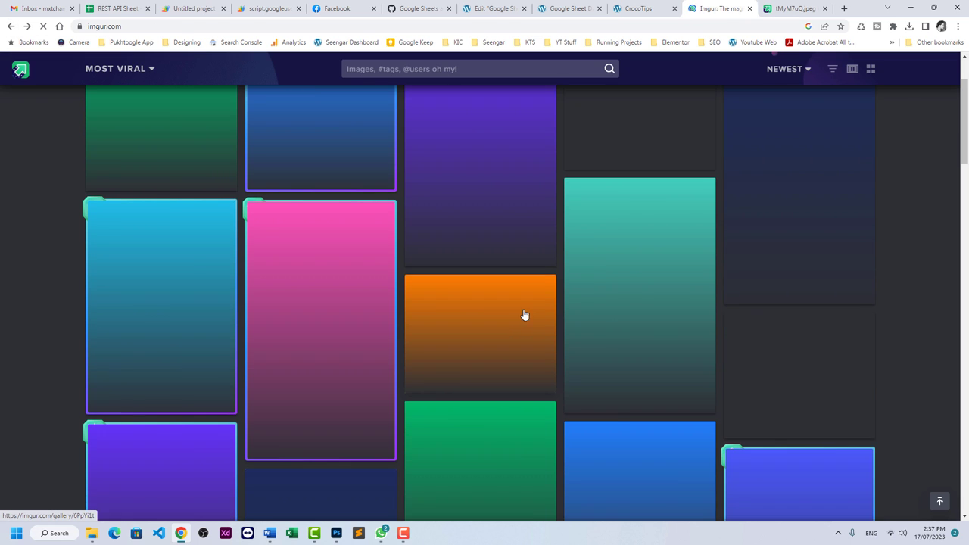
scroll(3, 309, down, 2)
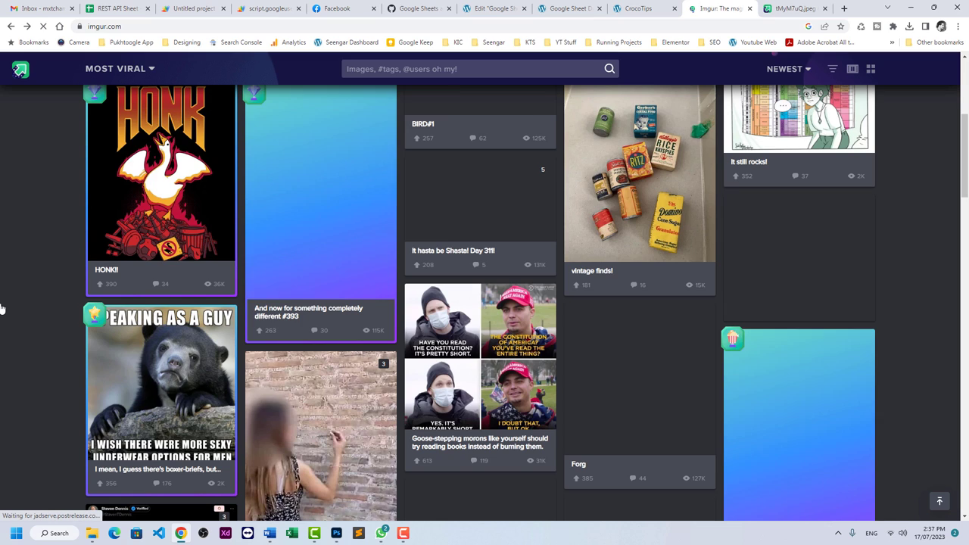
scroll(33, 325, down, 10)
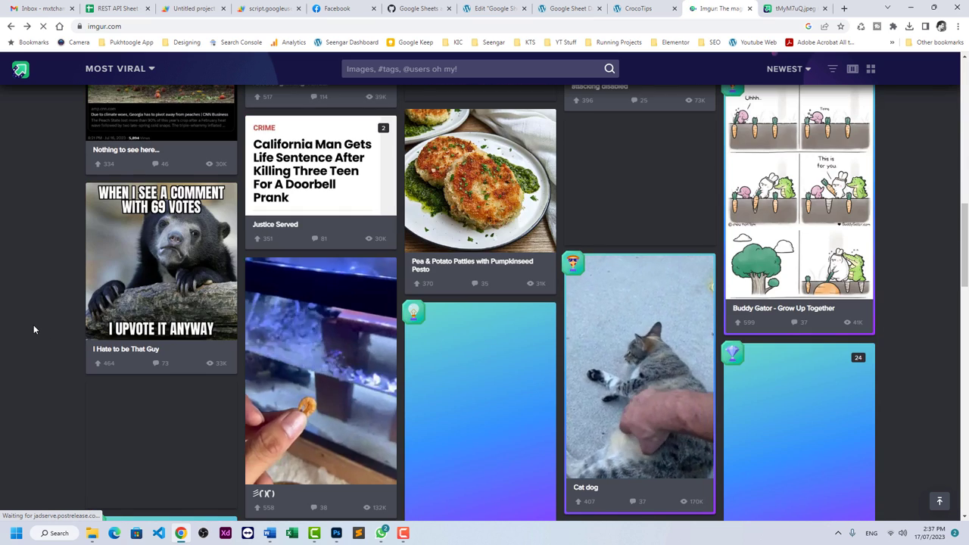
scroll(716, 393, up, 3)
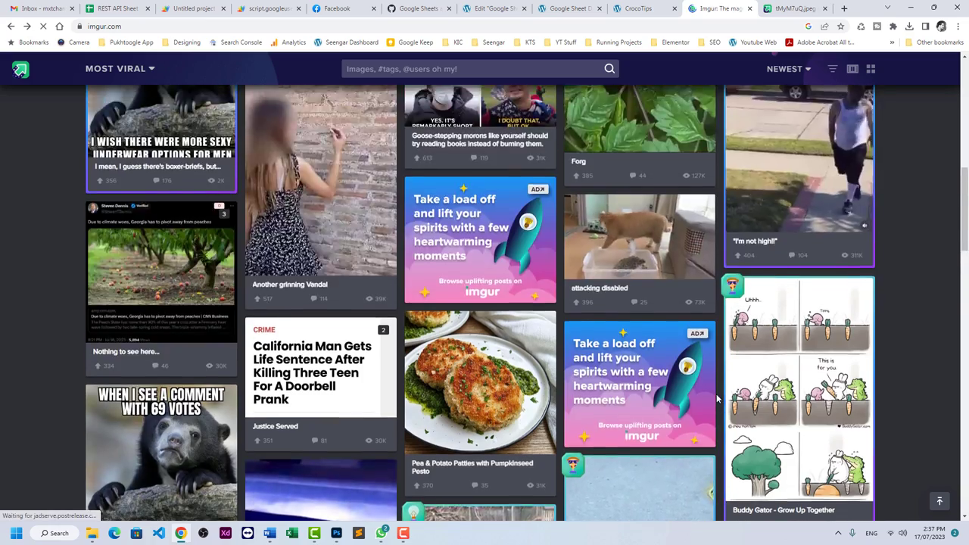
scroll(428, 347, down, 8)
scroll(428, 346, up, 8)
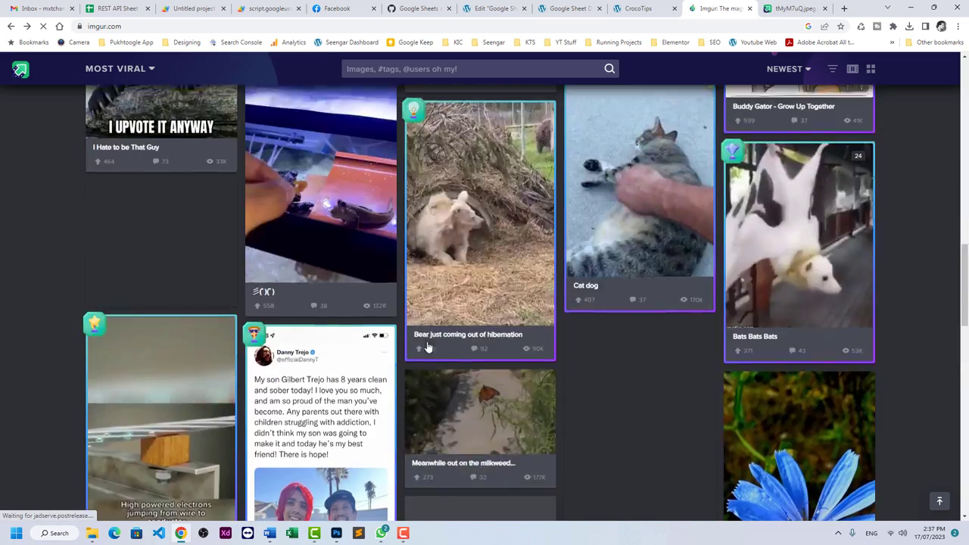
scroll(165, 364, down, 1)
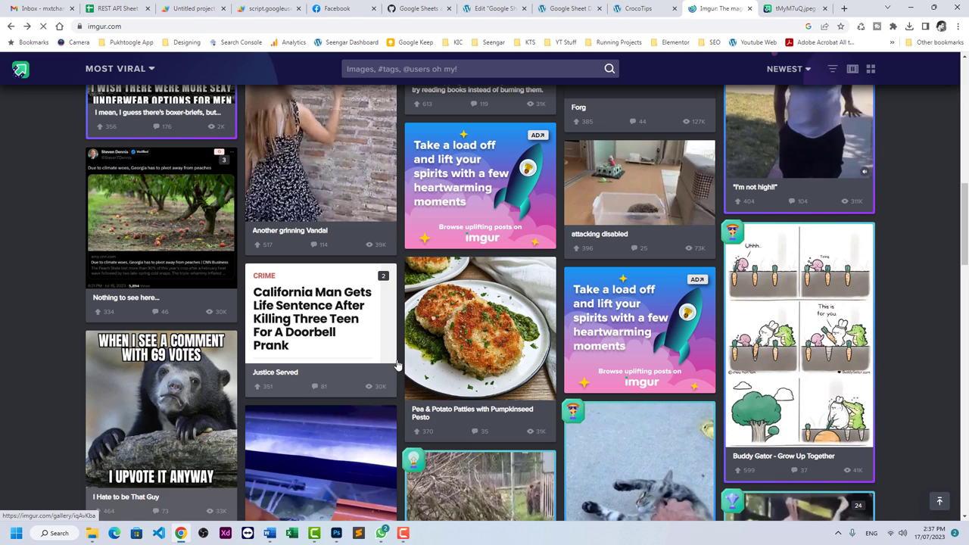
click(165, 364)
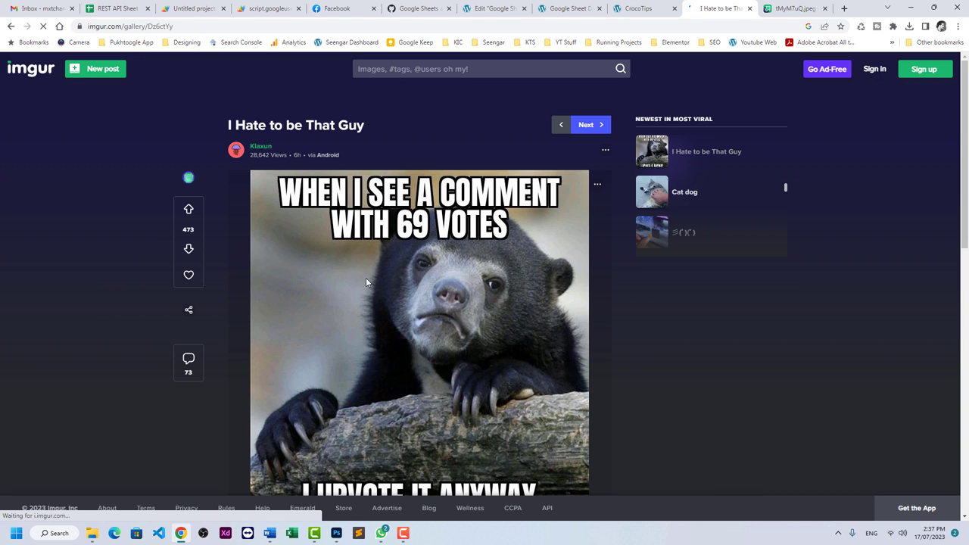
right_click(365, 278)
click(399, 325)
click(121, 9)
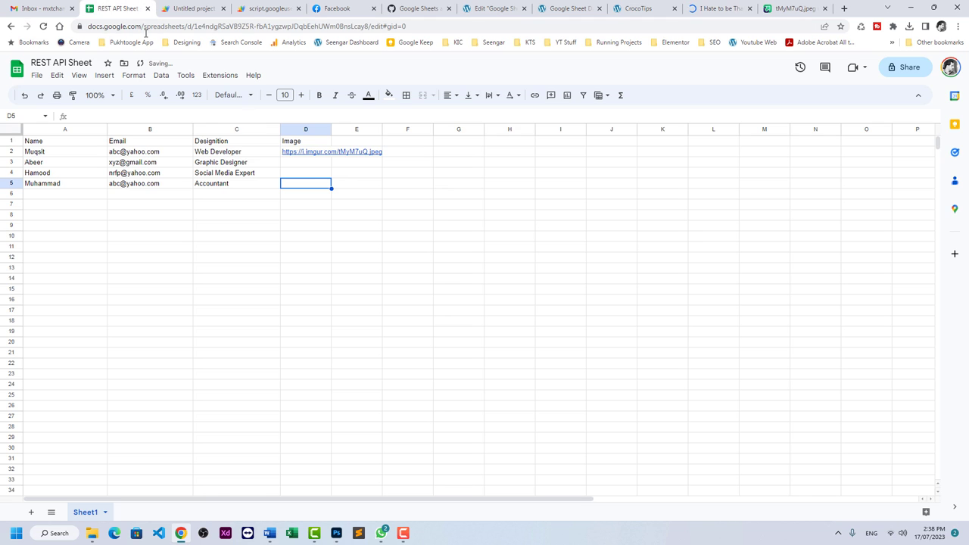
click(310, 166)
key(ctrl+v)
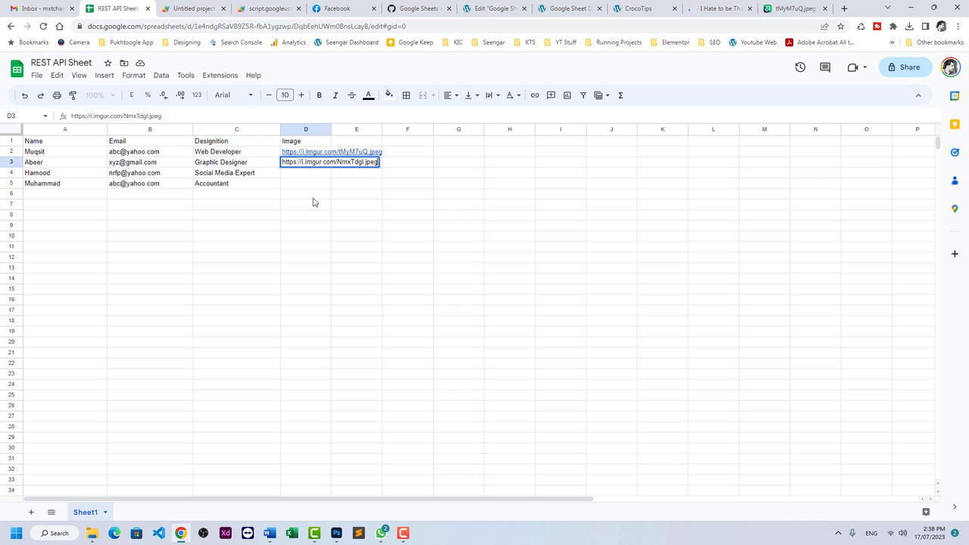
click(312, 196)
Paste the peach orchard image's Imgur address into cell D4.
click(795, 8)
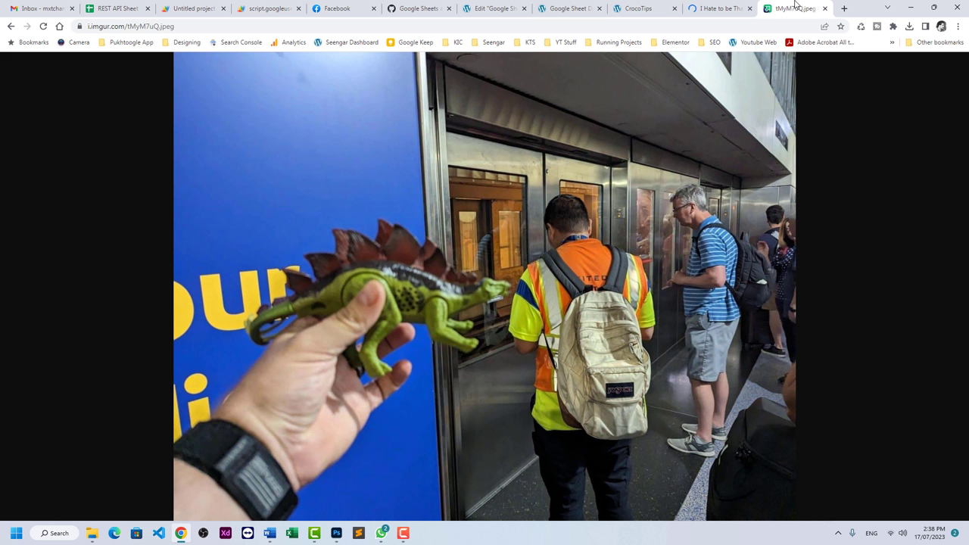
click(719, 9)
click(9, 27)
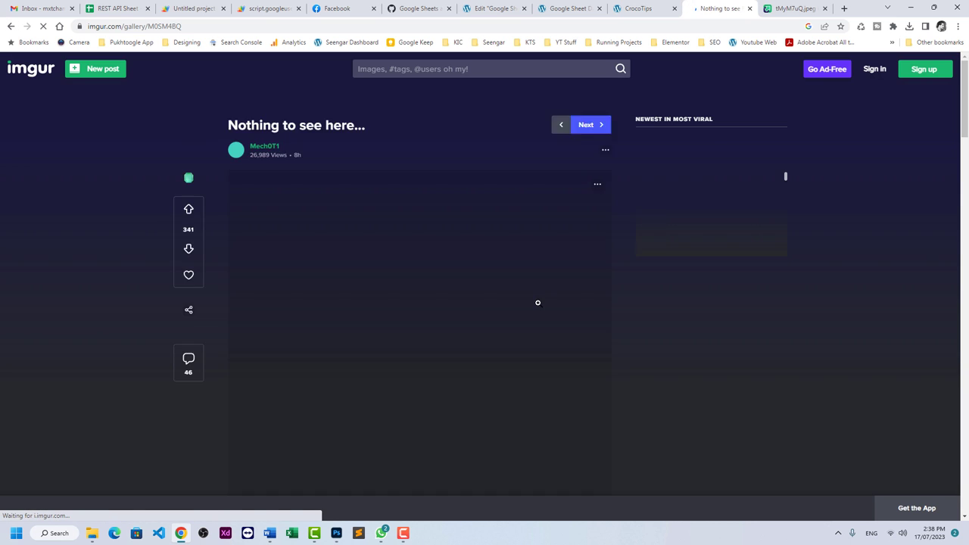
right_click(361, 251)
click(387, 296)
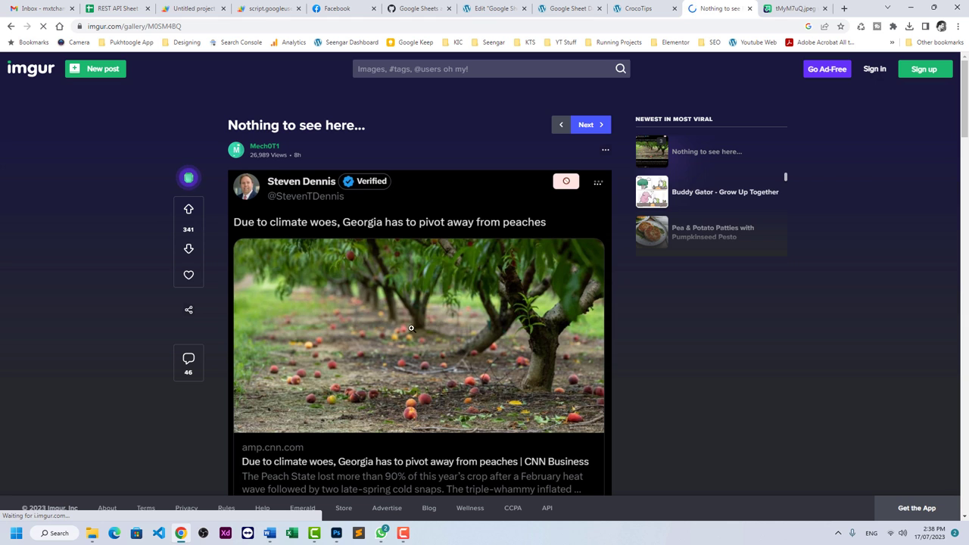
click(113, 8)
click(294, 174)
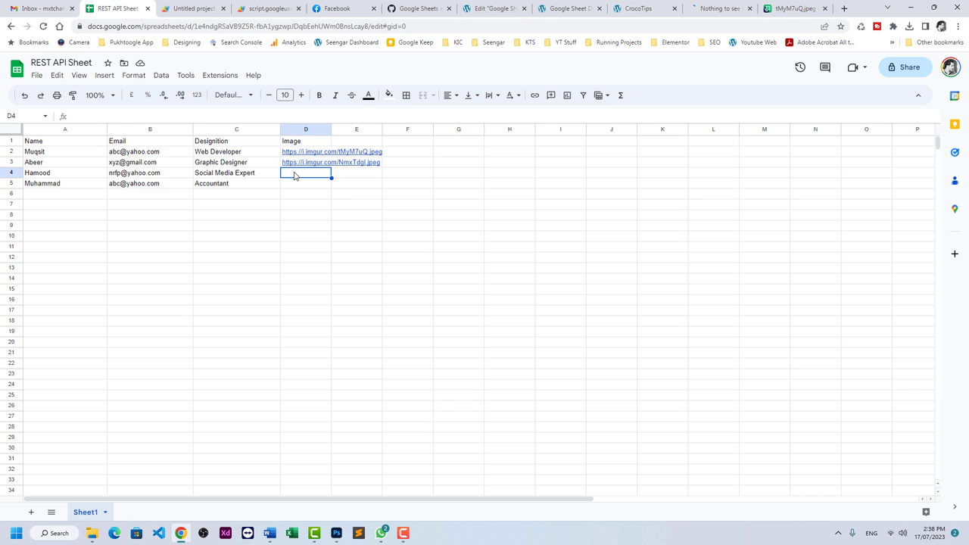
key(ctrl+v)
click(299, 198)
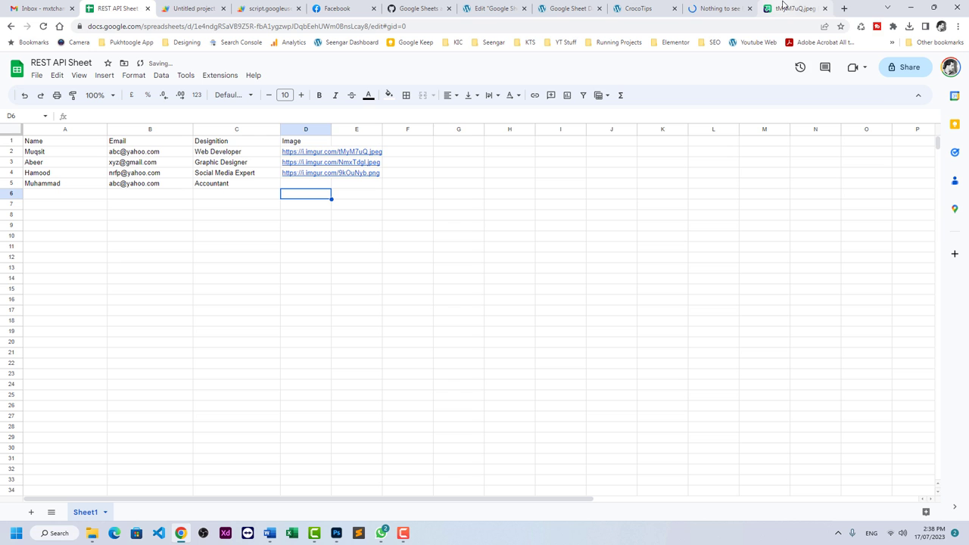
Paste the four-face photo grid's Imgur address into cell D5.
click(726, 6)
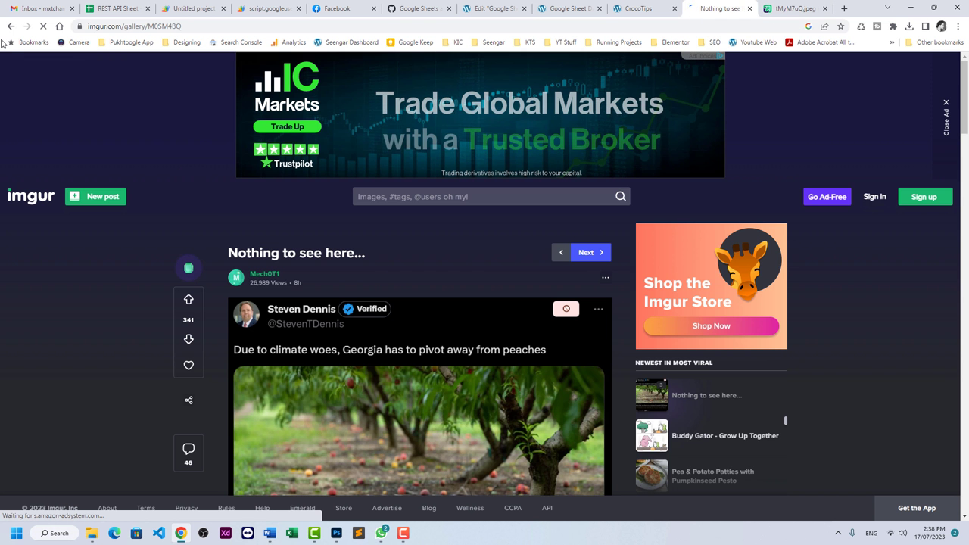
key(alt+Left)
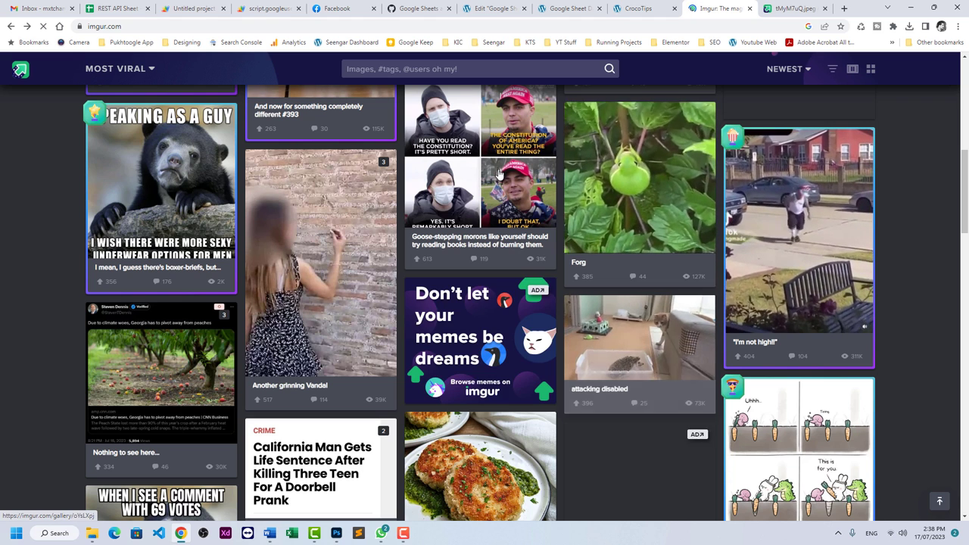
click(462, 242)
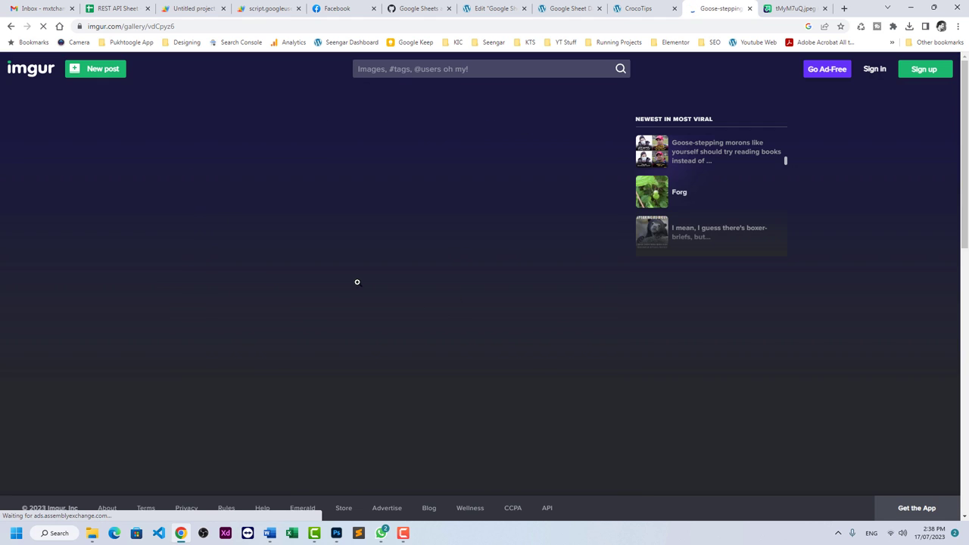
right_click(366, 277)
click(401, 308)
click(114, 8)
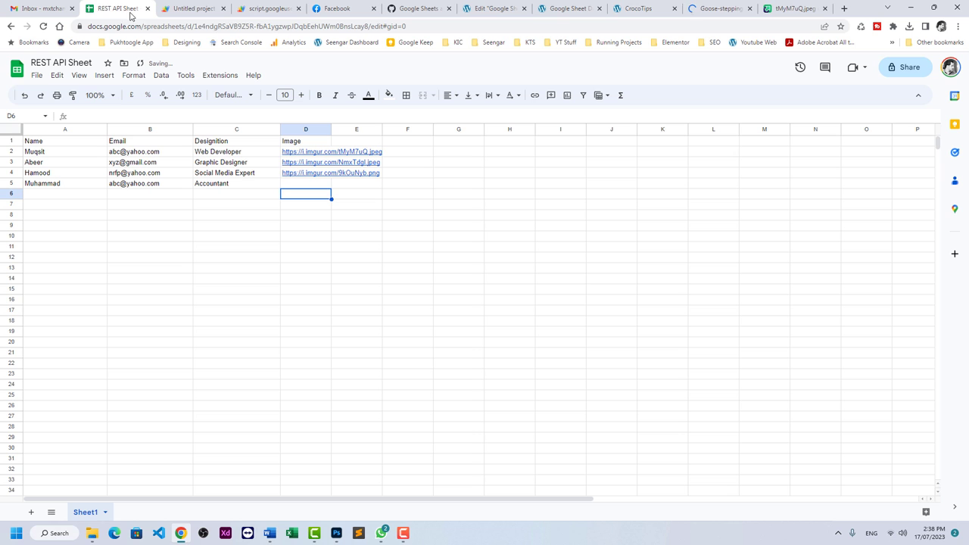
click(292, 184)
key(ctrl+v)
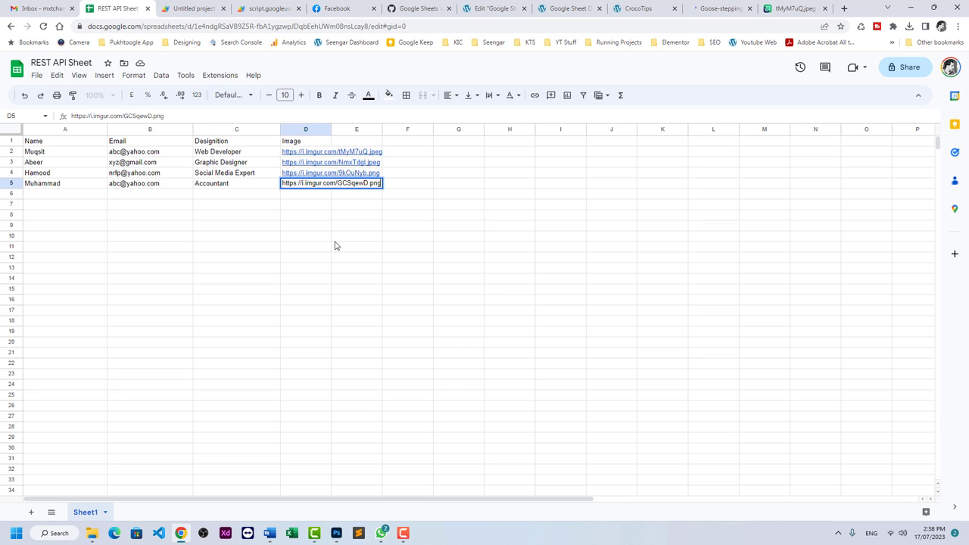
click(343, 237)
Confirm all four employees appear in the preview, then exit Elementor to the WordPress page editor.
click(194, 9)
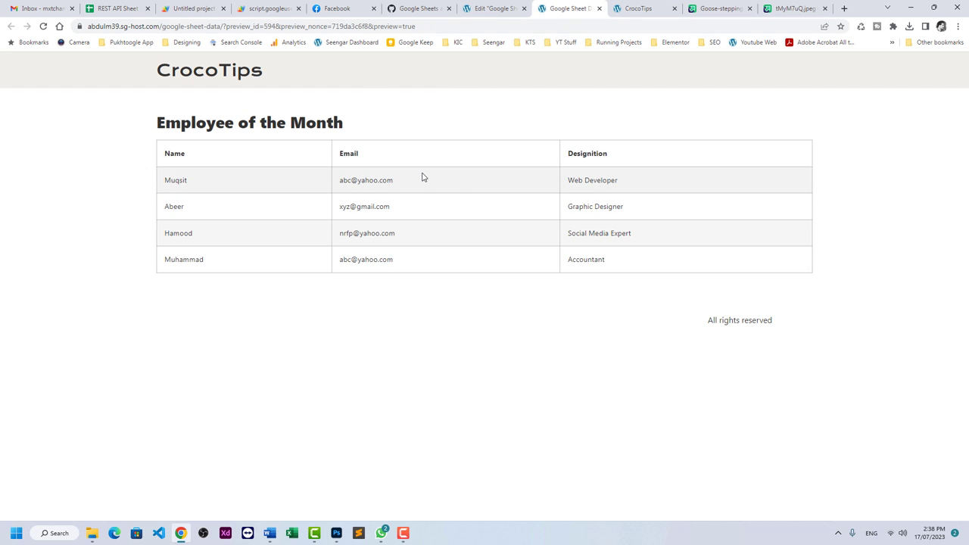
click(487, 9)
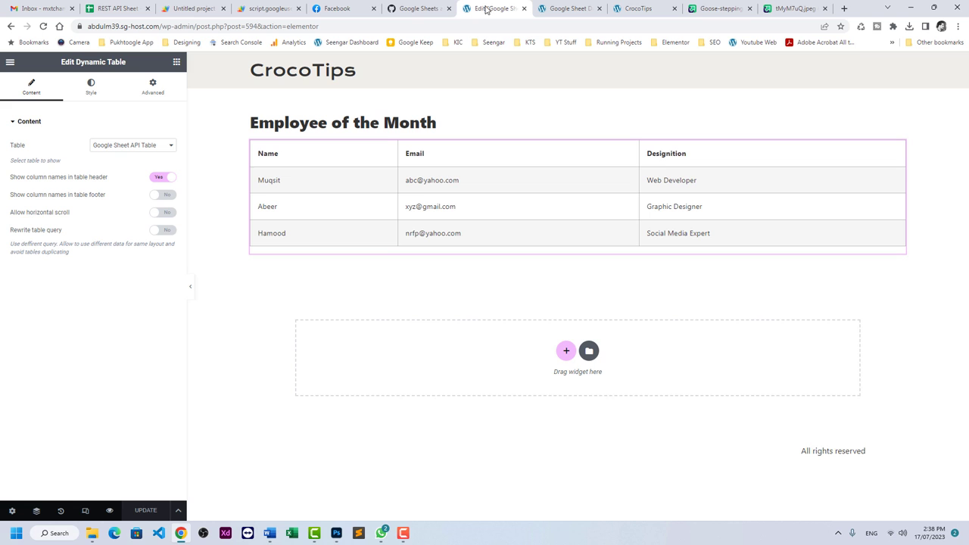
click(9, 62)
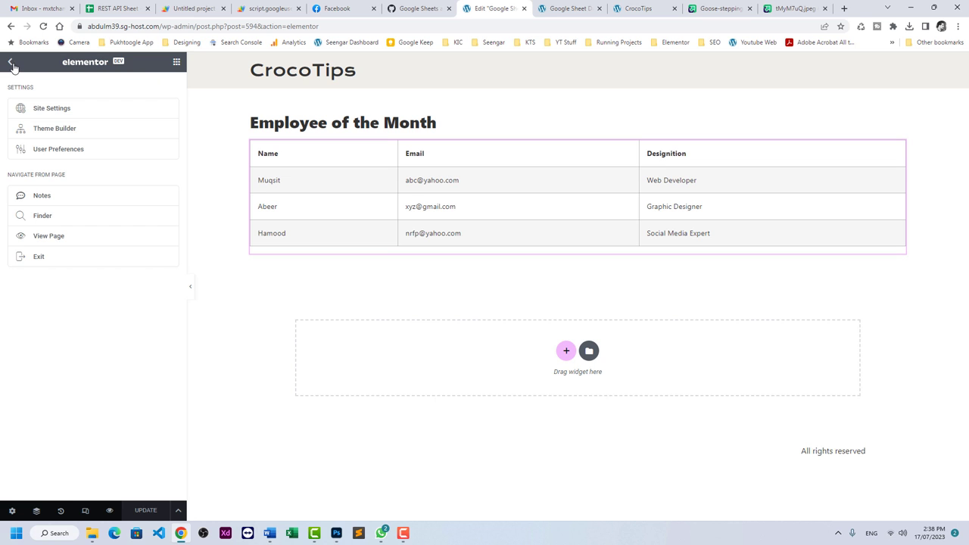
click(38, 257)
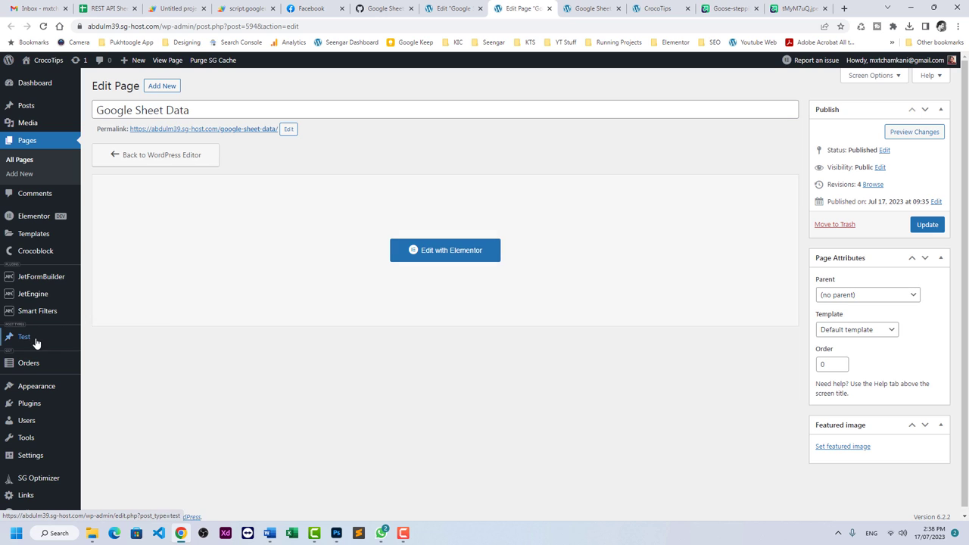
mouse_move(43, 302)
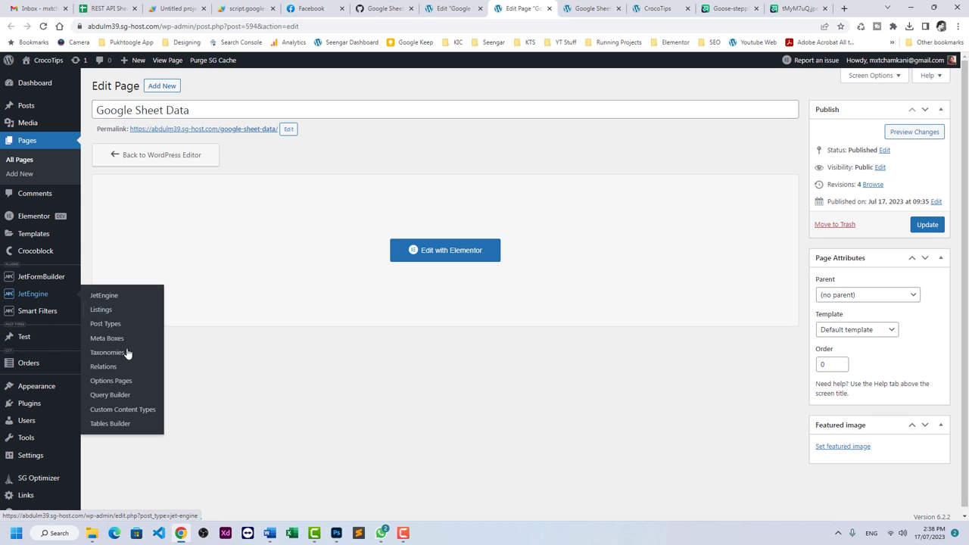
Open the Google Sheet API Table in Tables Builder and re-fetch its data.
click(112, 425)
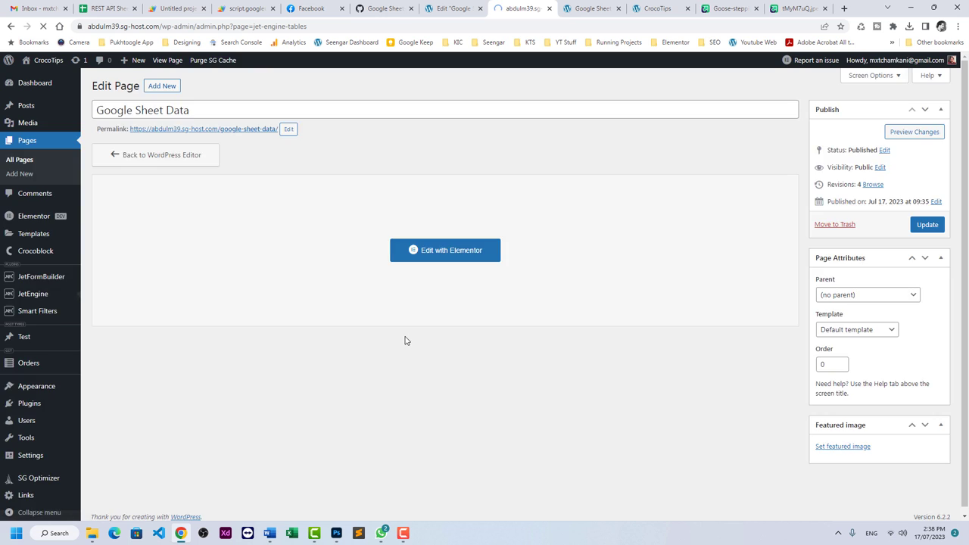
click(151, 144)
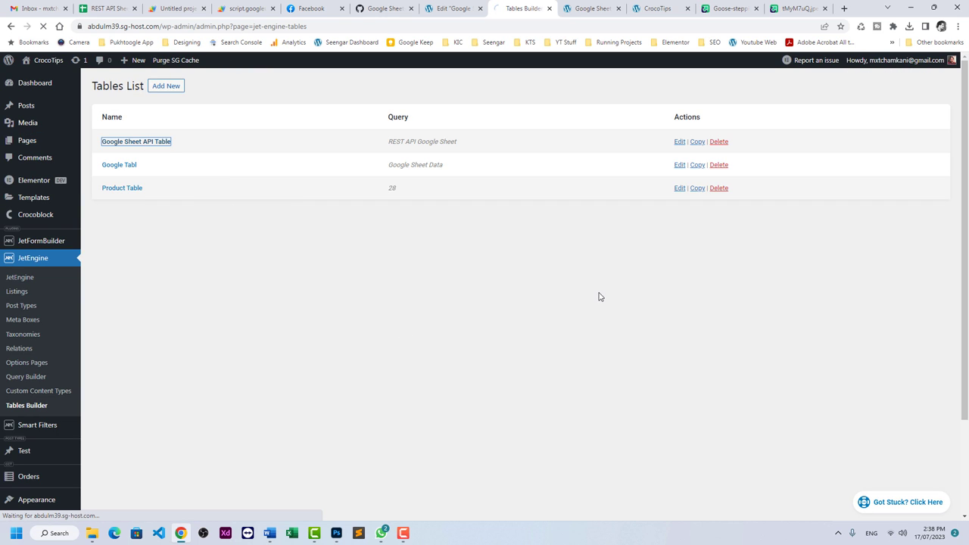
click(503, 220)
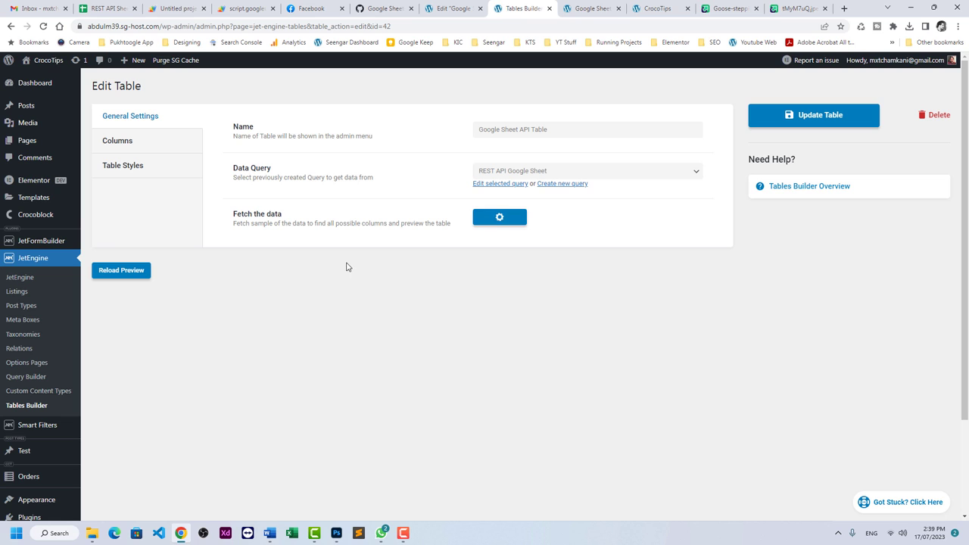
Add an 'Image' column with Raw Value content sourced from the fetched Image column.
click(147, 149)
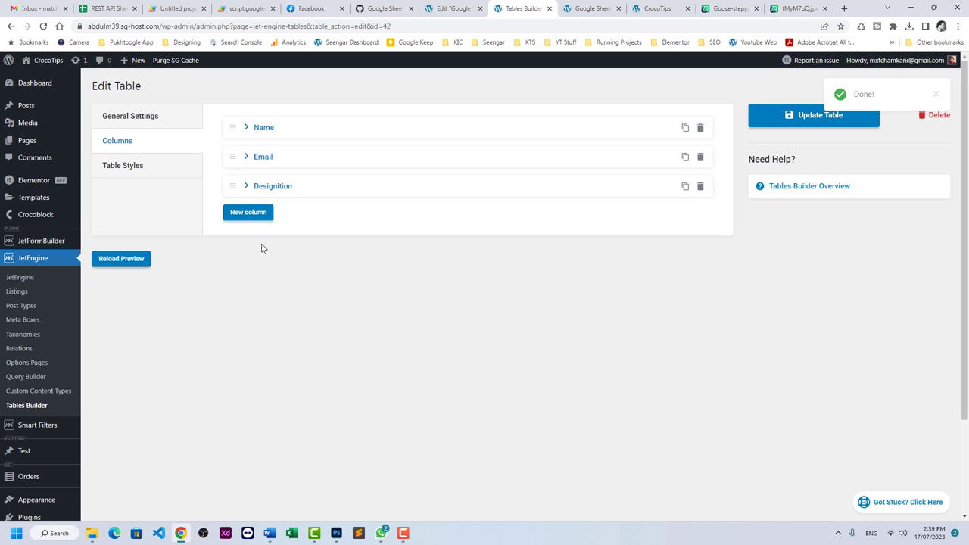
click(258, 213)
click(511, 240)
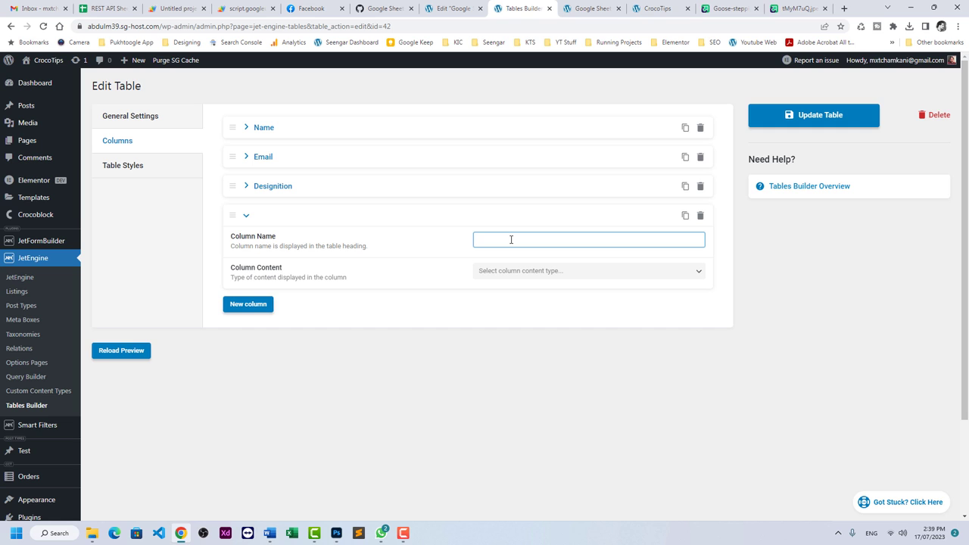
text(Image)
click(520, 271)
click(515, 293)
click(513, 303)
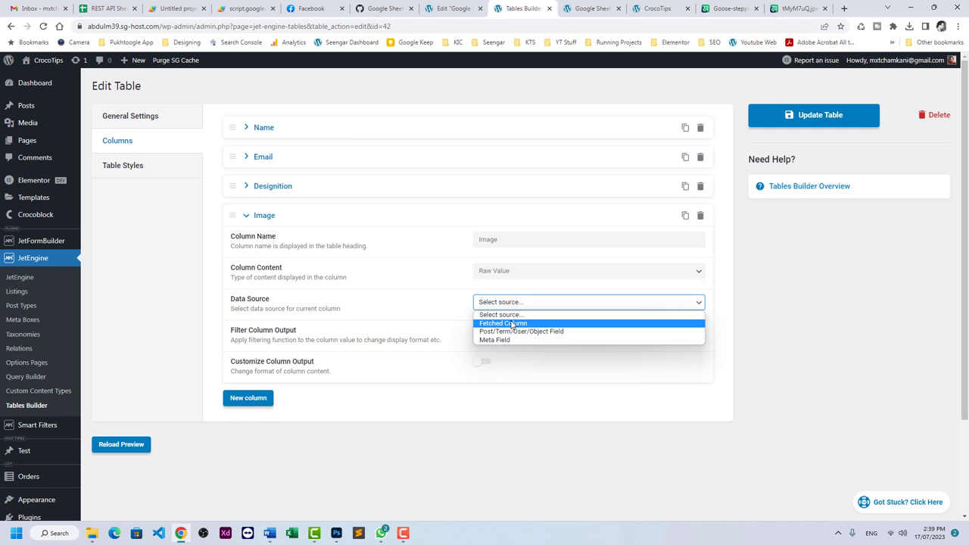
click(513, 324)
click(511, 334)
click(510, 375)
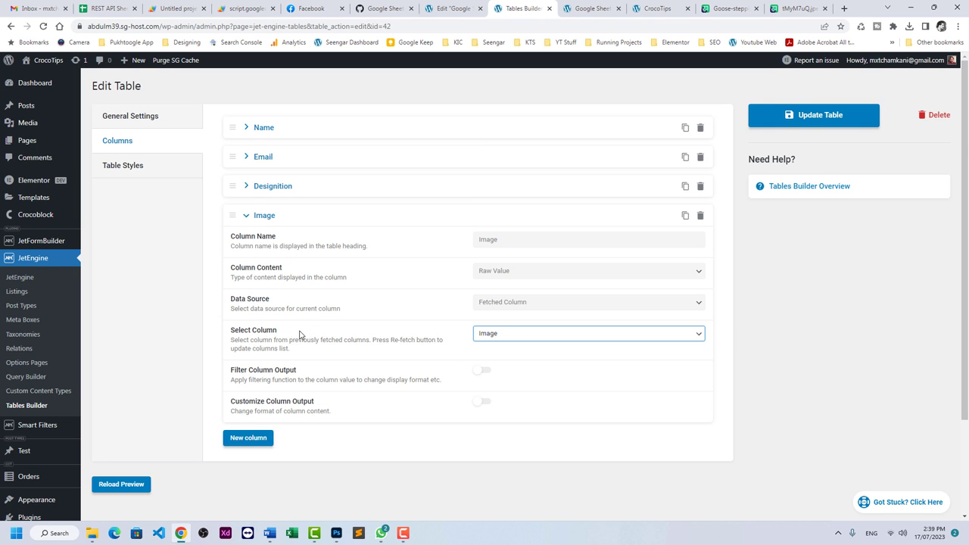
scroll(288, 339, down, 2)
Reload the preview, enable Customize Column Output for Image, and copy the %s placeholder.
click(139, 366)
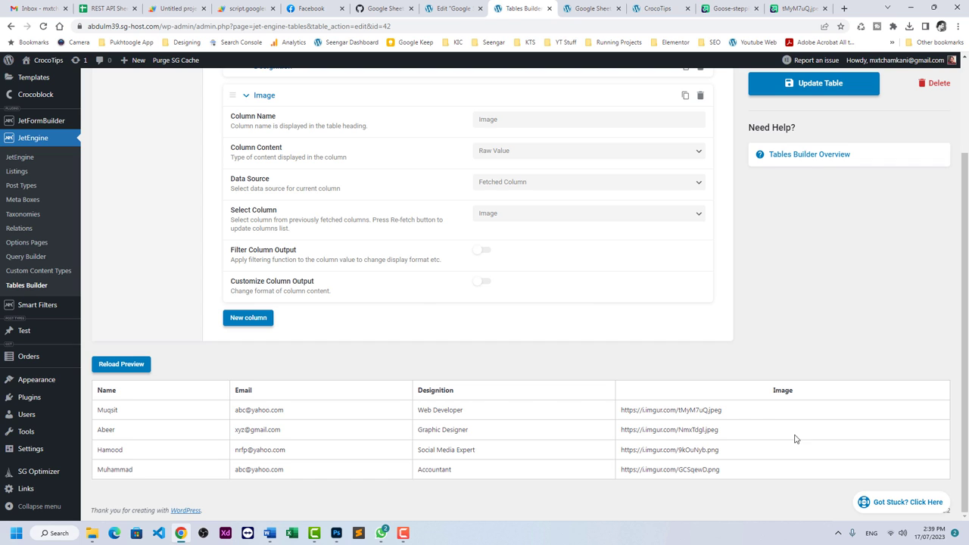
double_click(704, 409)
click(519, 322)
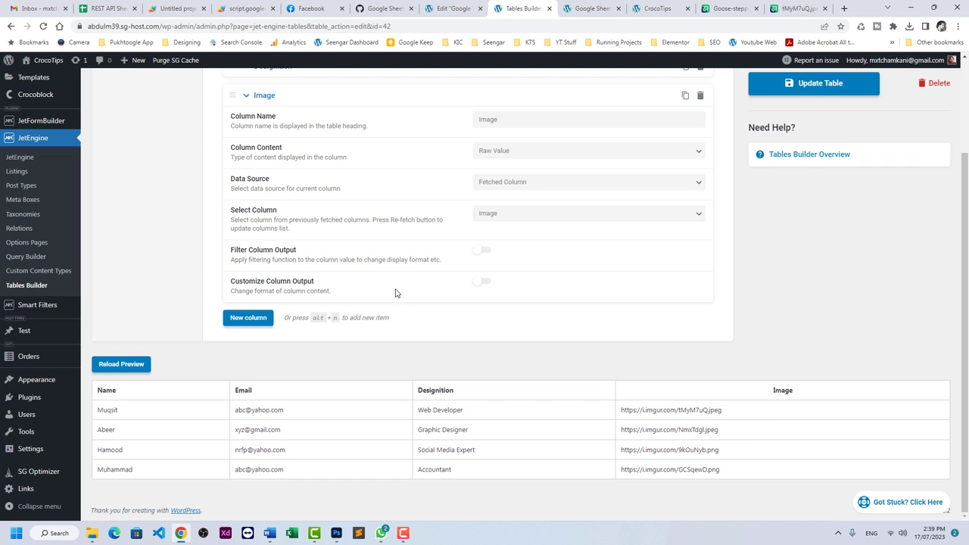
click(482, 282)
click(498, 322)
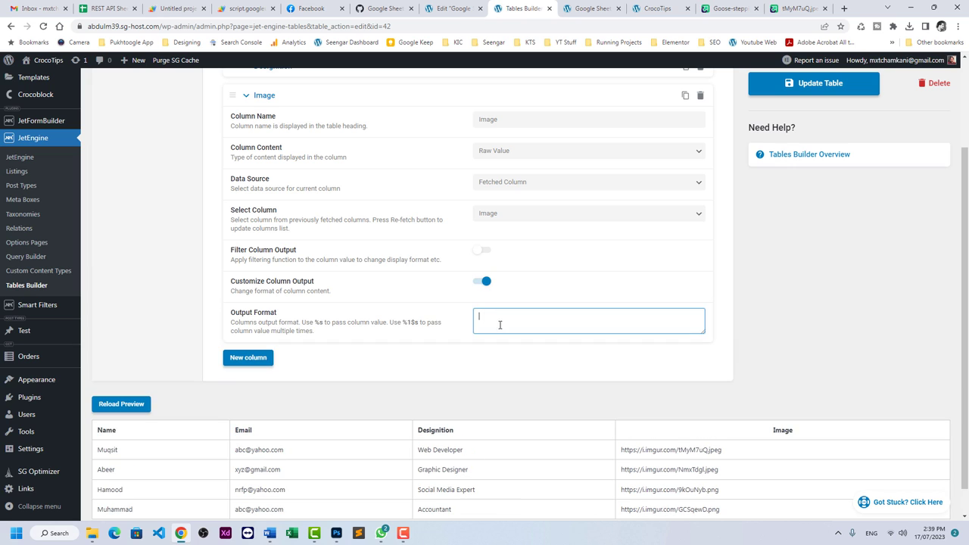
click(317, 324)
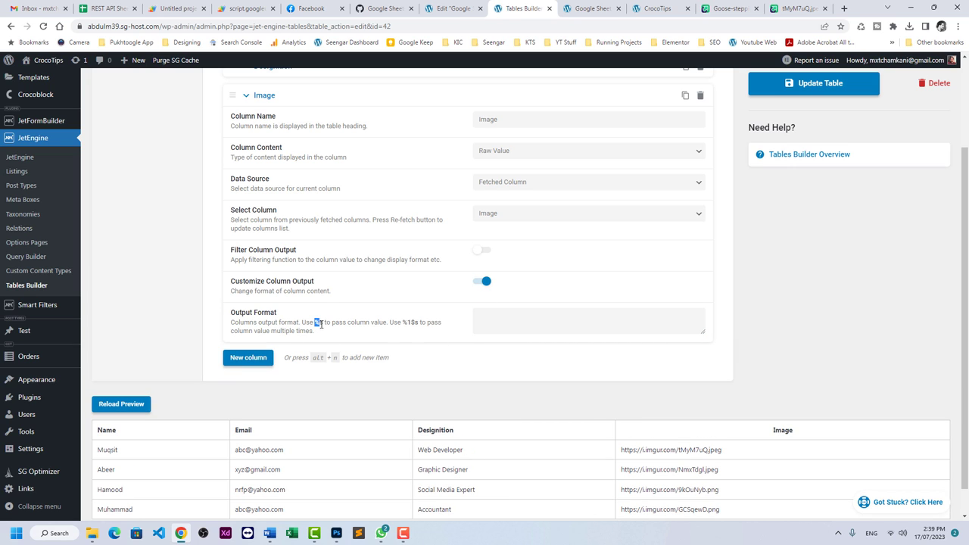
right_click(322, 320)
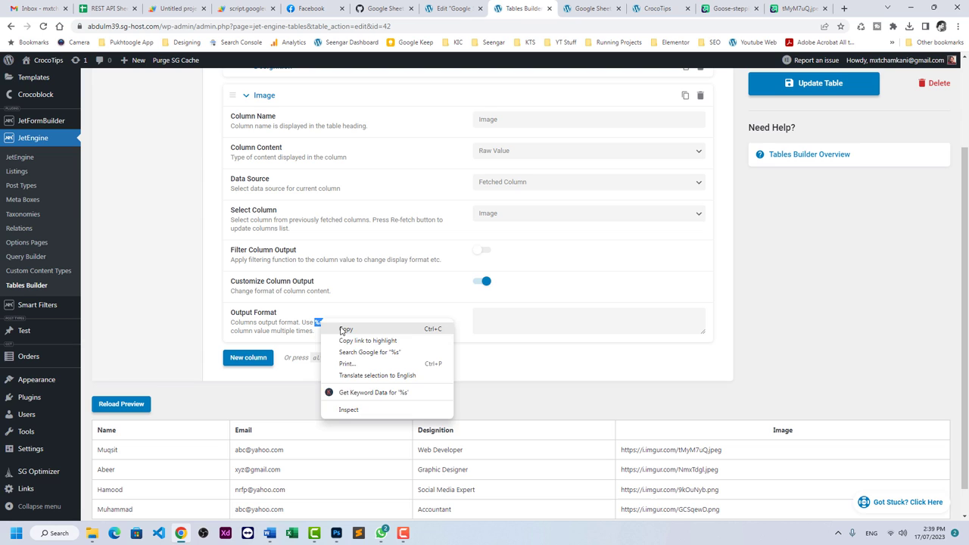
click(342, 333)
Set the Output Format to <img style="width:100px;" src="%s" />.
drag(621, 450, 729, 453)
click(636, 452)
double_click(633, 451)
click(621, 412)
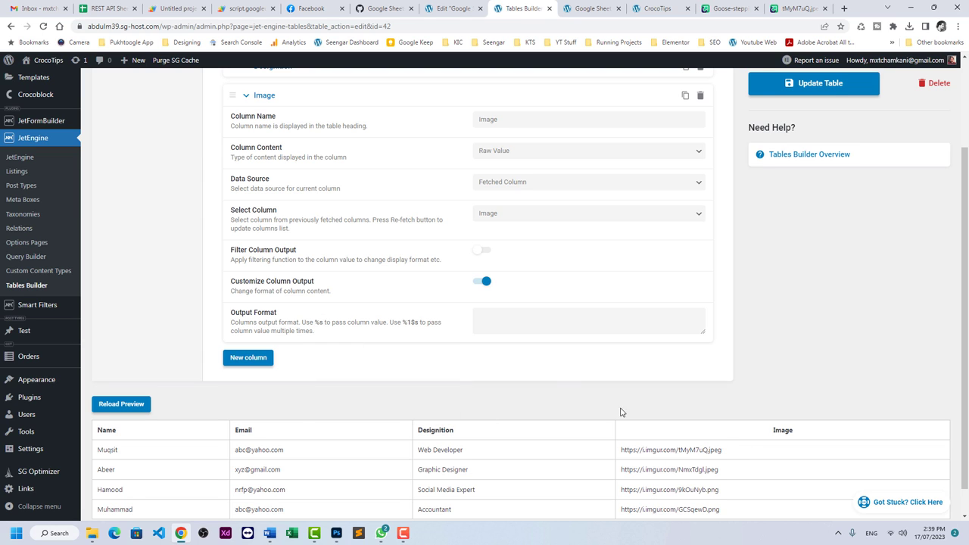
click(513, 315)
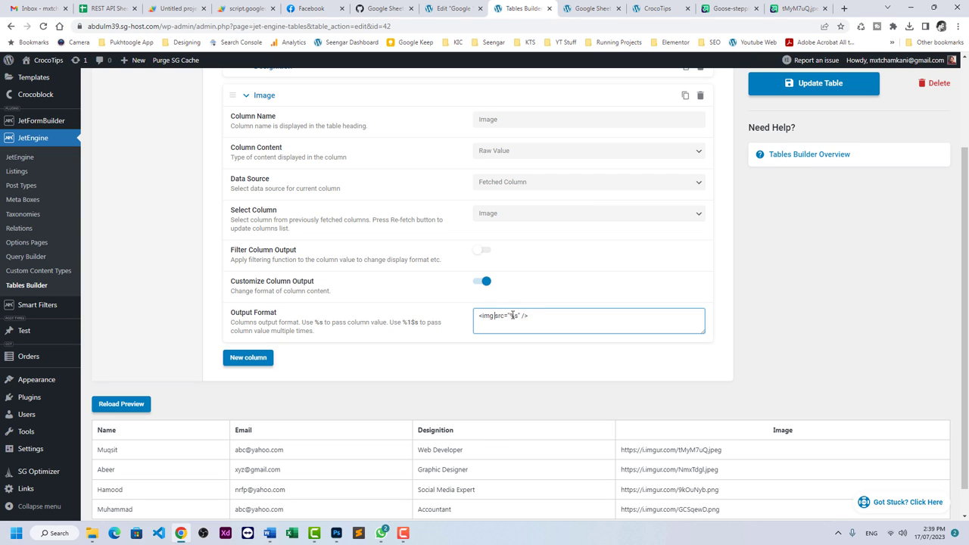
text(style="")
text(width:100px;)
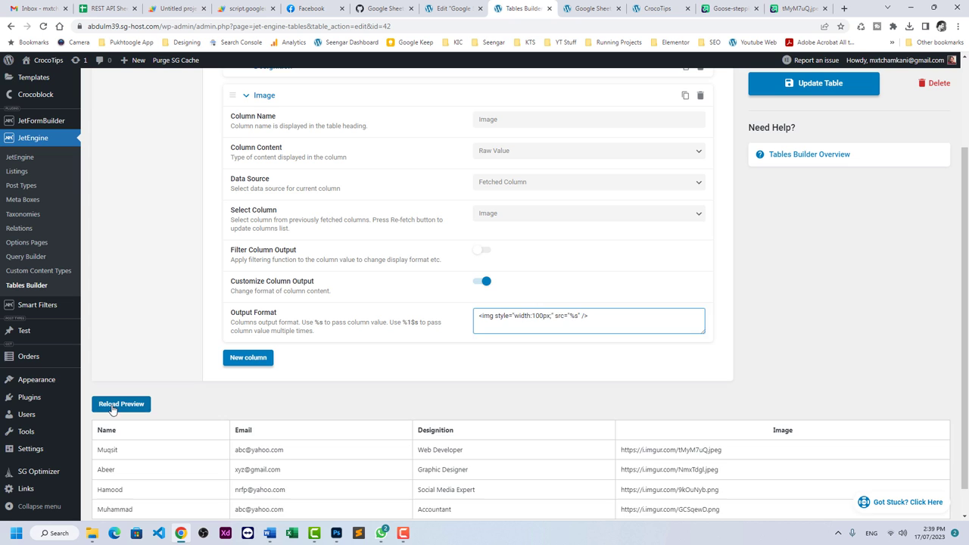
Reload the preview to check the 100px thumbnails, then update the table.
click(118, 404)
scroll(405, 389, down, 1)
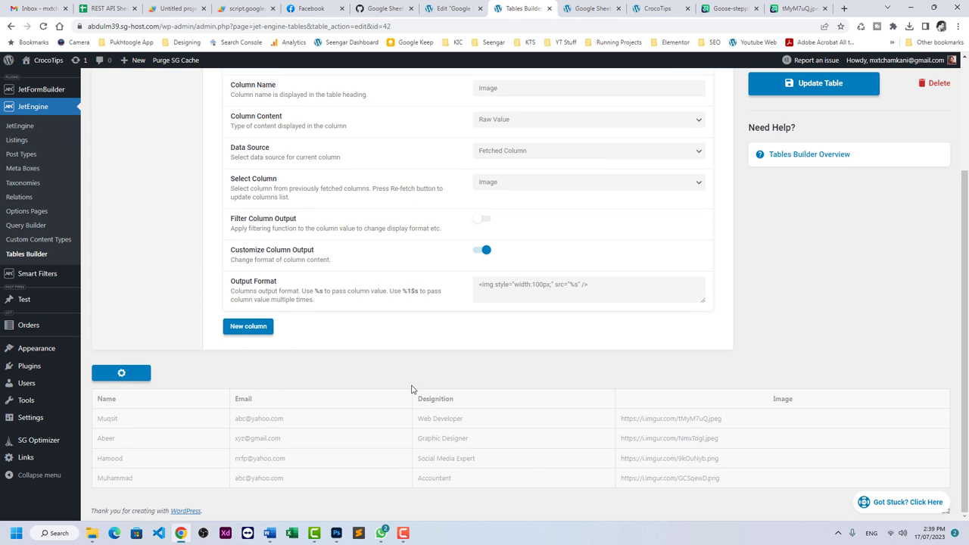
scroll(796, 356, down, 2)
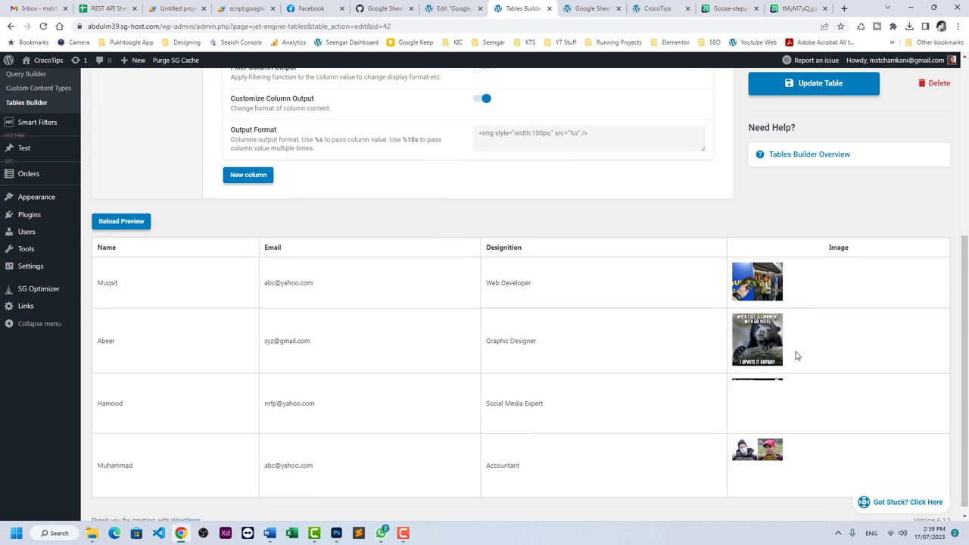
click(799, 88)
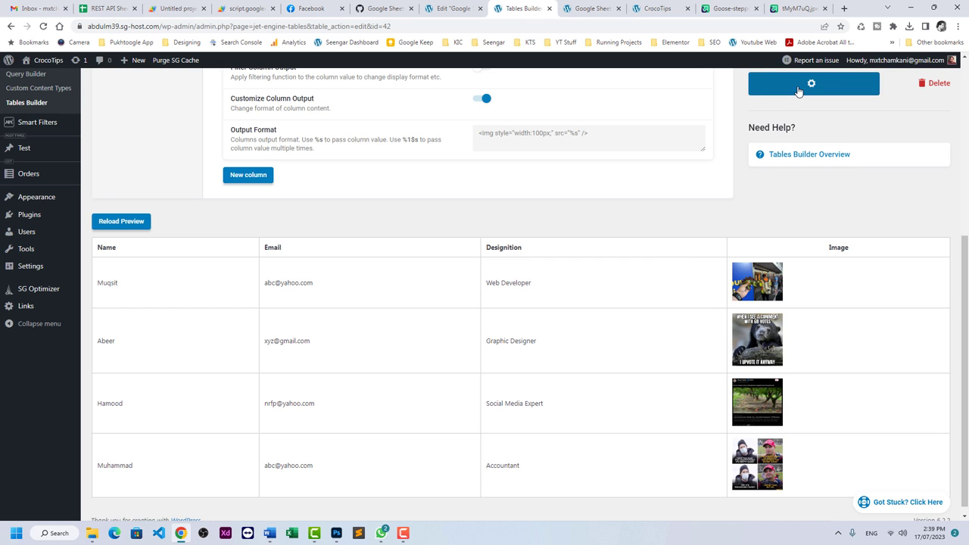
Reload the Employee of the Month page and confirm the thumbnails after glancing at the sheet and home tabs.
click(589, 9)
click(44, 26)
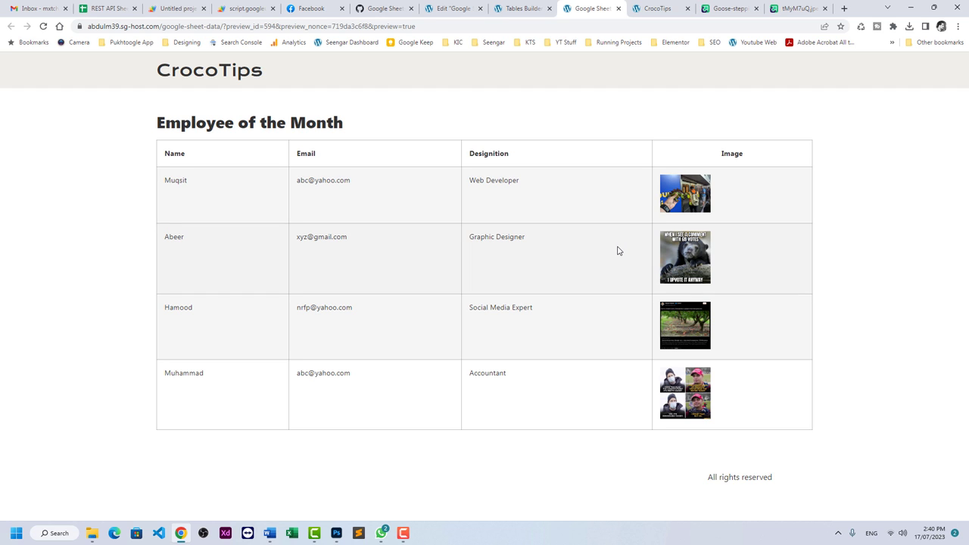
click(112, 9)
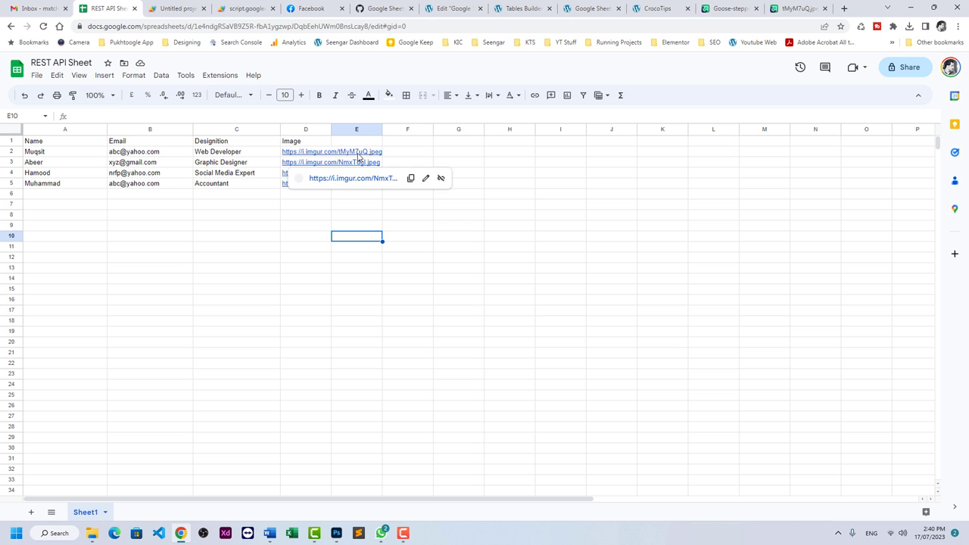
click(645, 9)
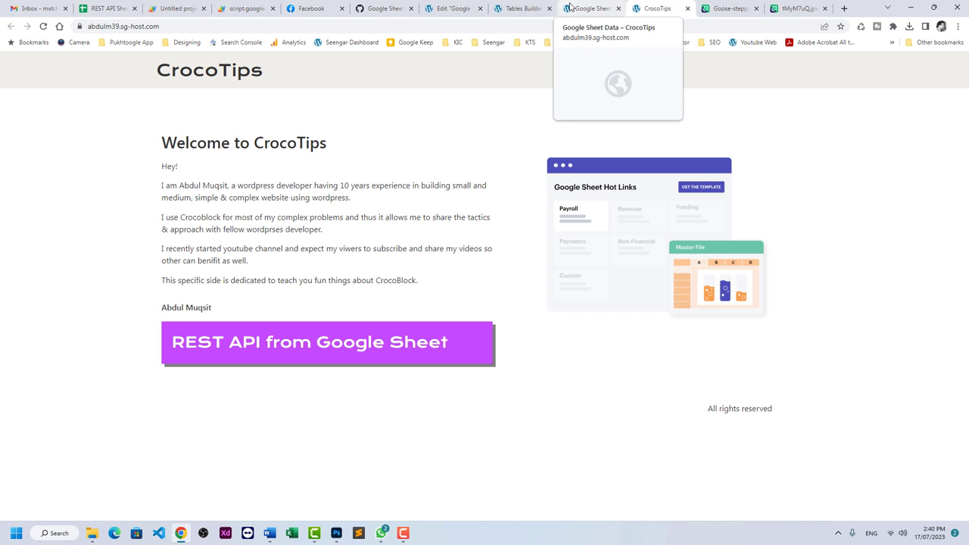
click(583, 8)
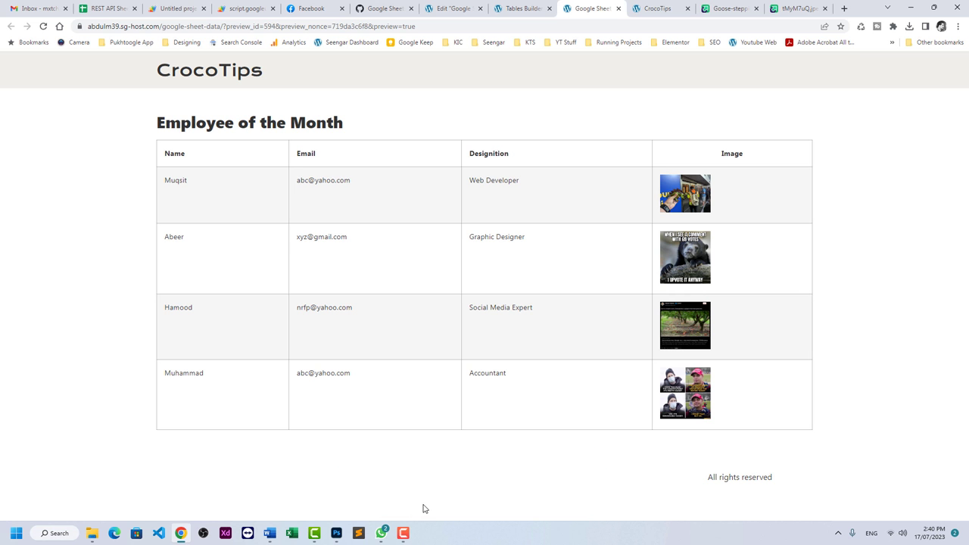
mouse_move(405, 538)
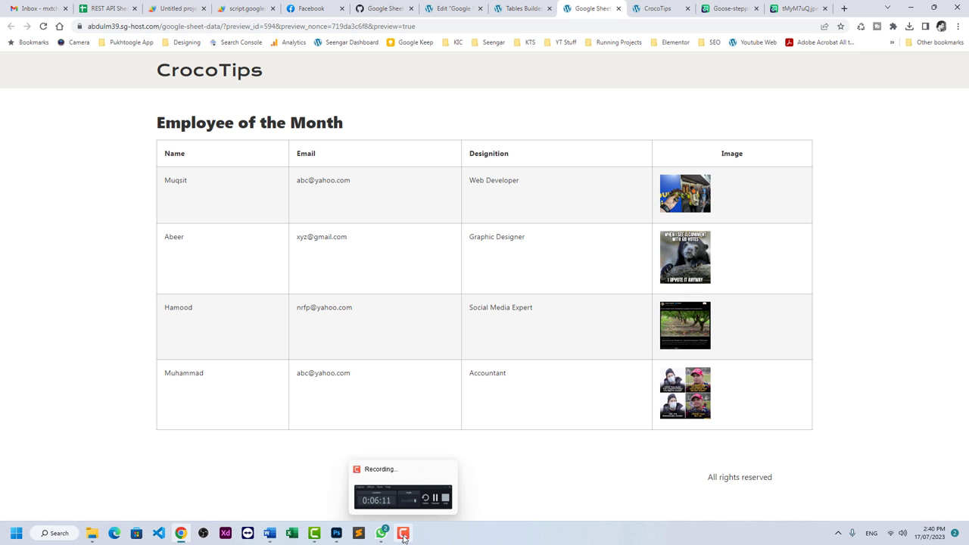